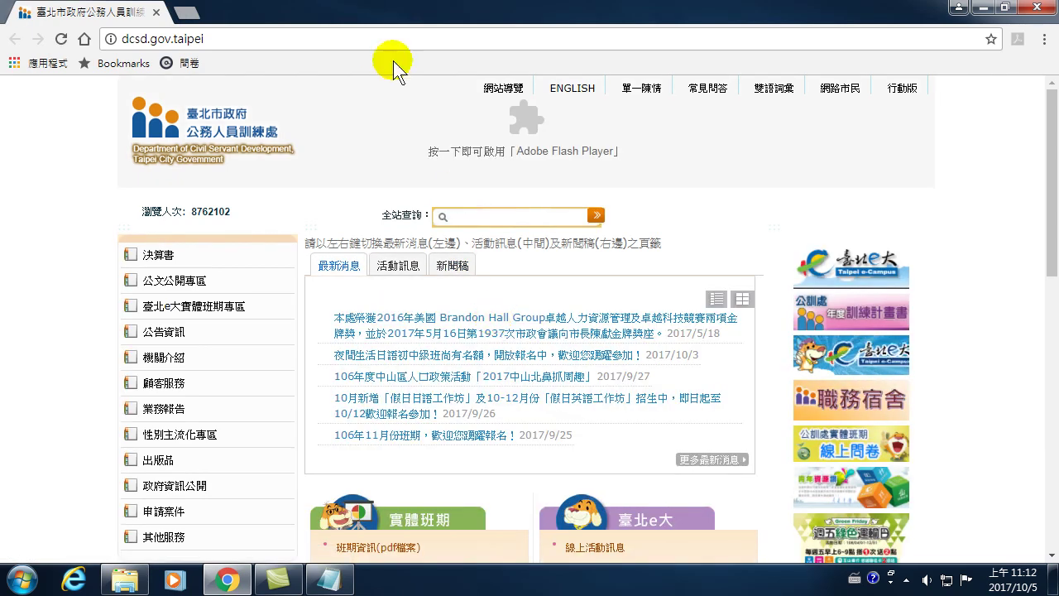
pyautogui.click(375, 39)
pyautogui.write('www')
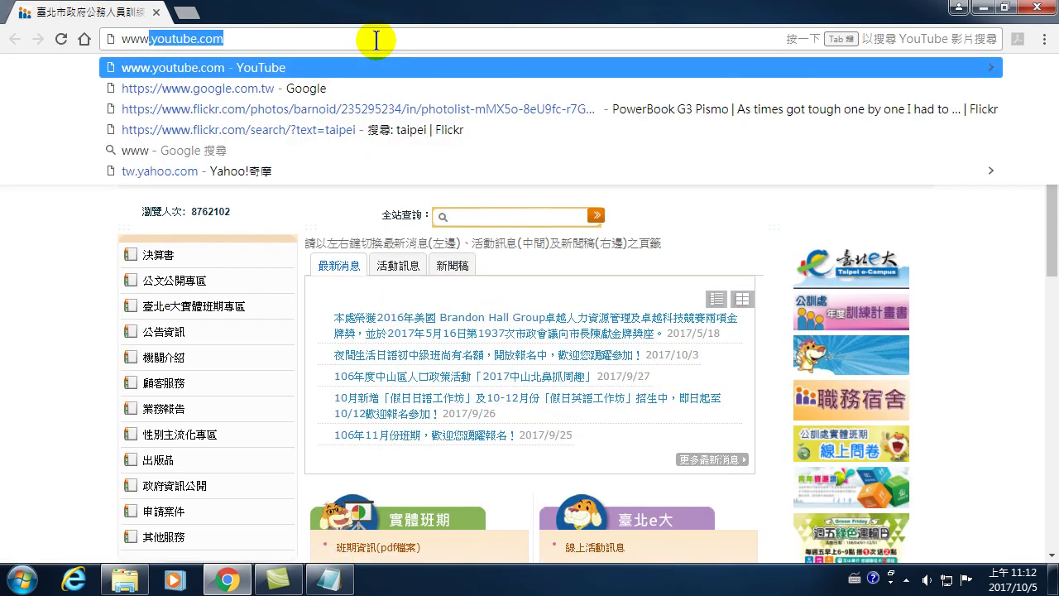
pyautogui.write('.youtu')
pyautogui.press('Return')
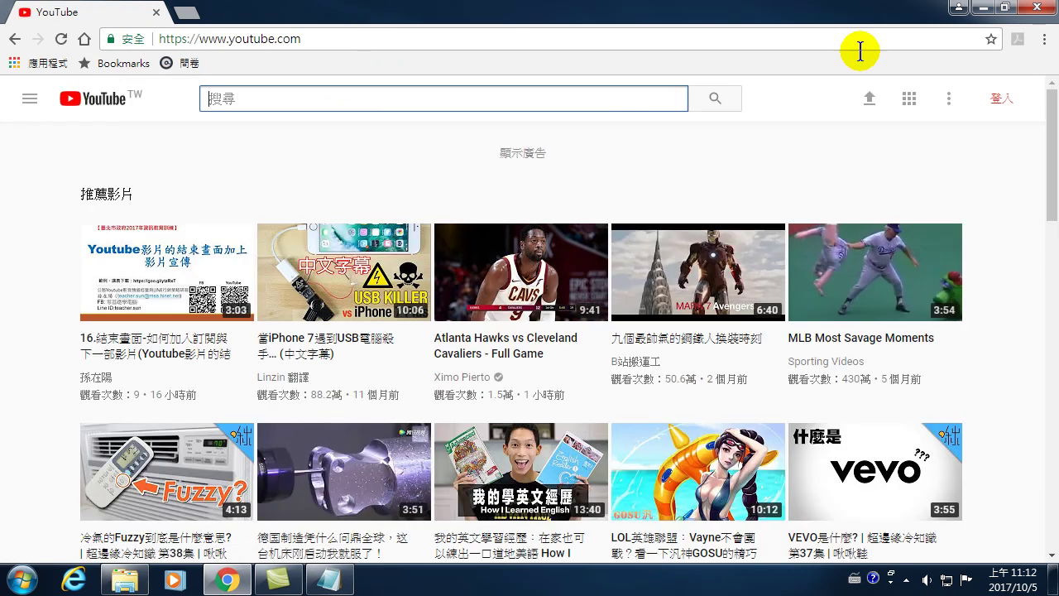
# Step: Sign in to YouTube with the account password and confirm the first channel identity
pyautogui.click(993, 101)
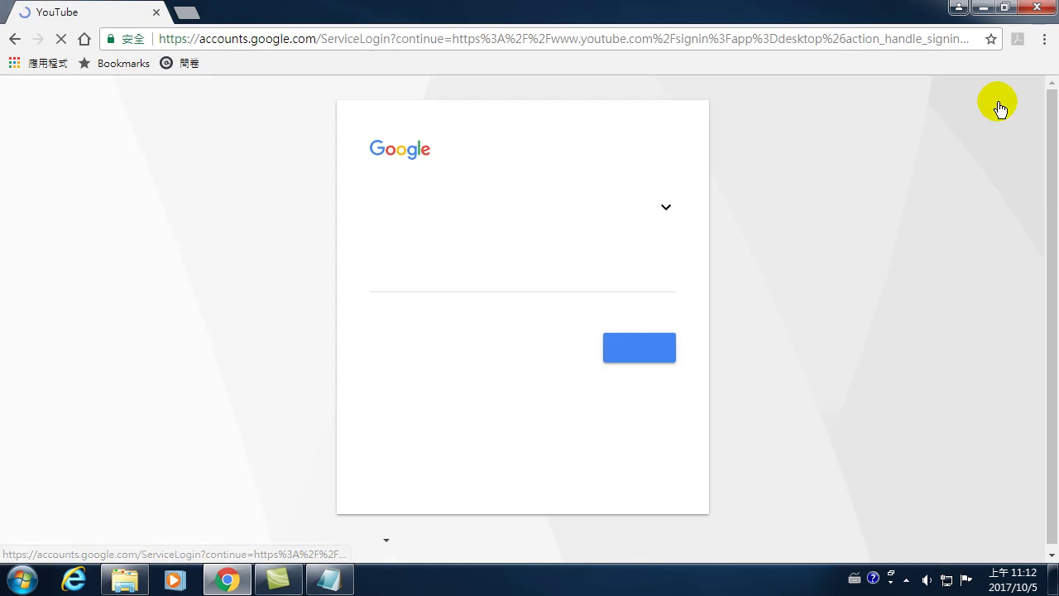
pyautogui.write('*******')
pyautogui.press('Return')
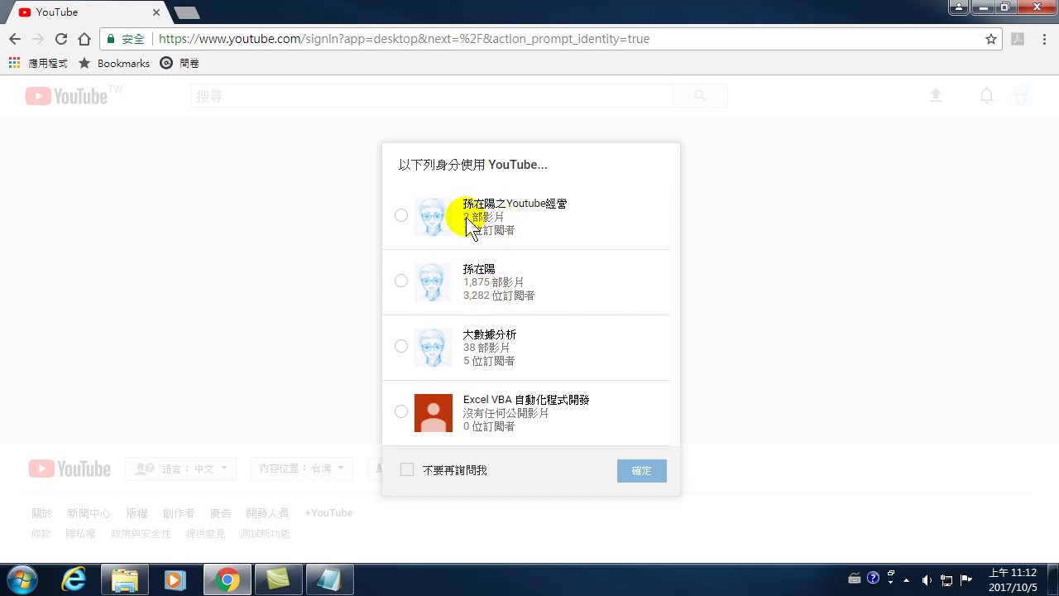
pyautogui.click(486, 211)
pyautogui.click(636, 471)
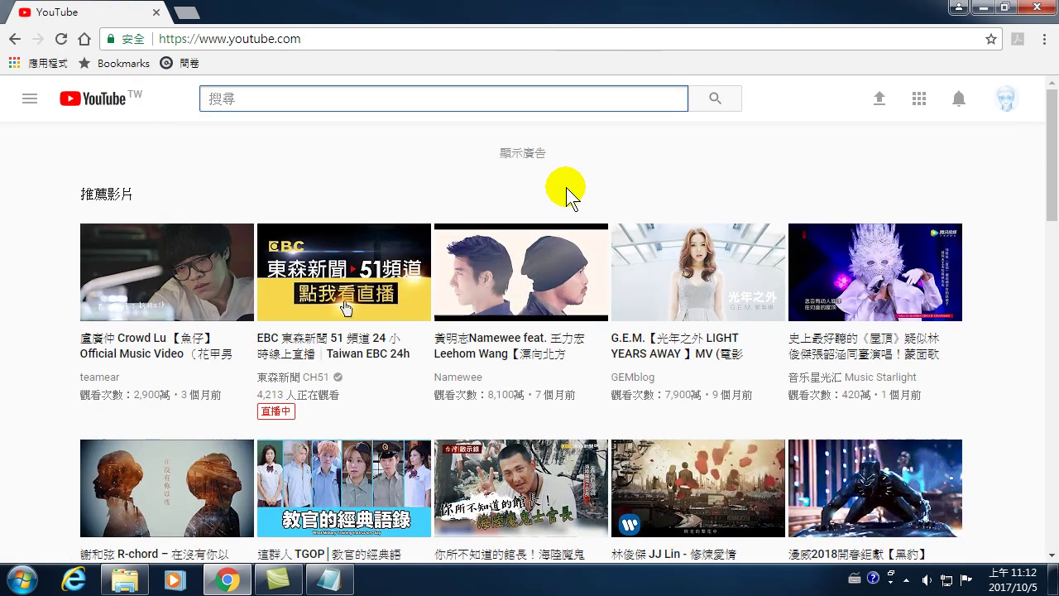
# Step: Open 創作者工作室 (Creator Studio) from the avatar's account menu
pyautogui.click(1007, 98)
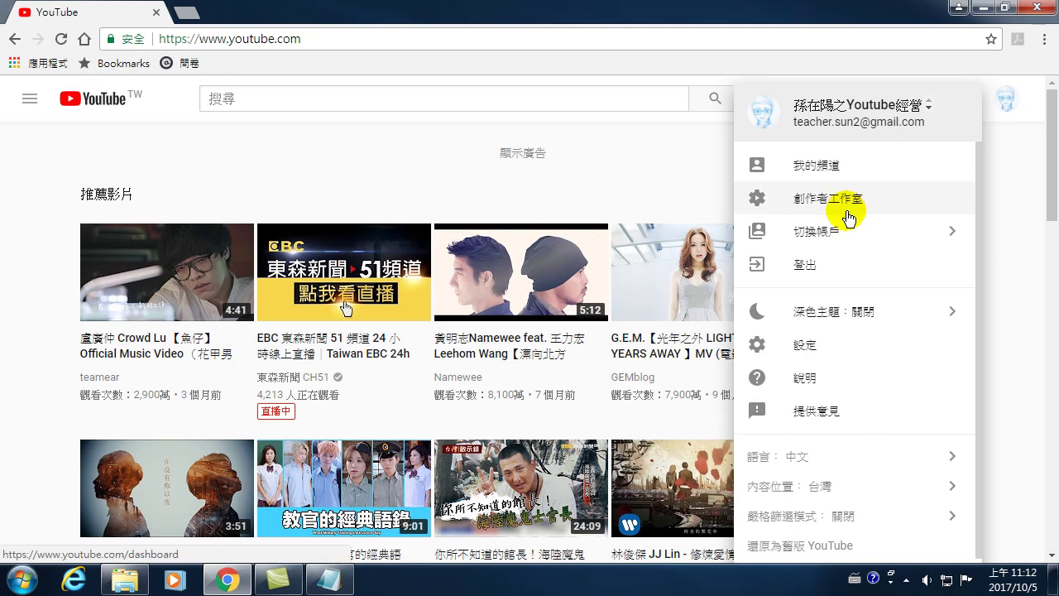
pyautogui.click(820, 204)
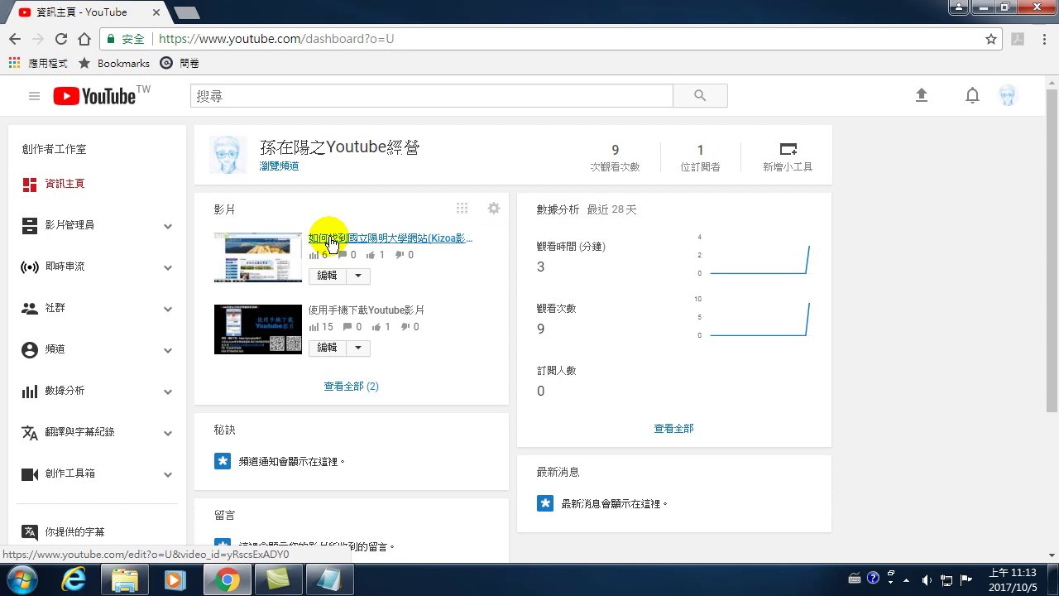
pyautogui.click(330, 237)
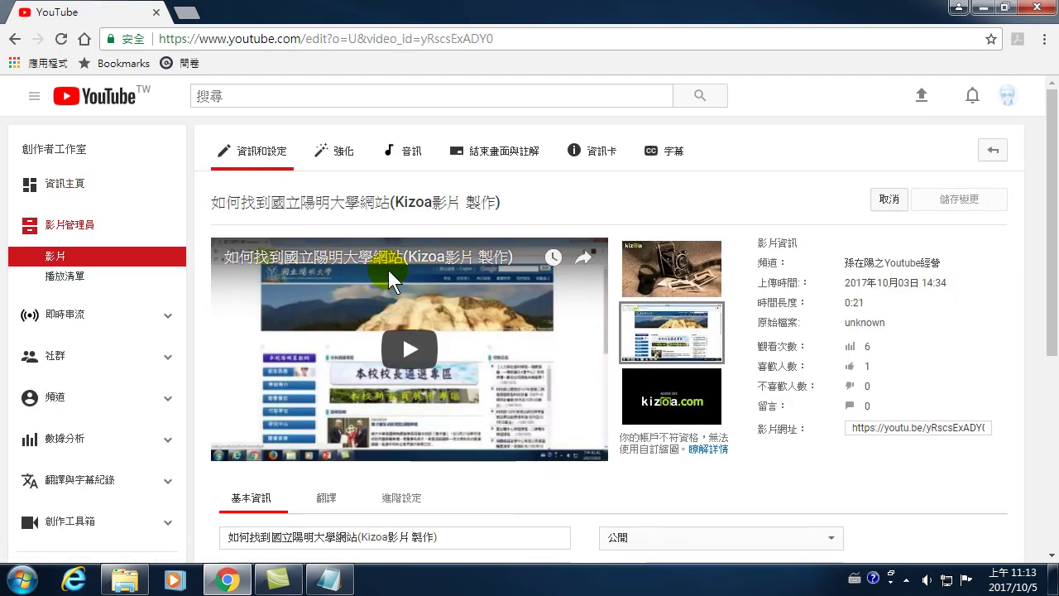
pyautogui.click(383, 207)
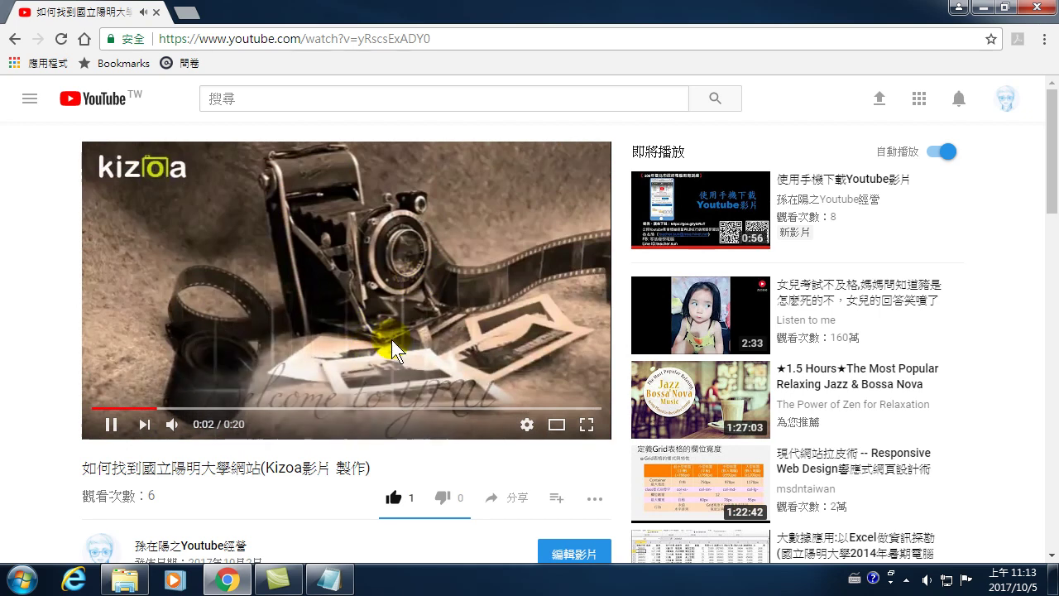
pyautogui.click(338, 347)
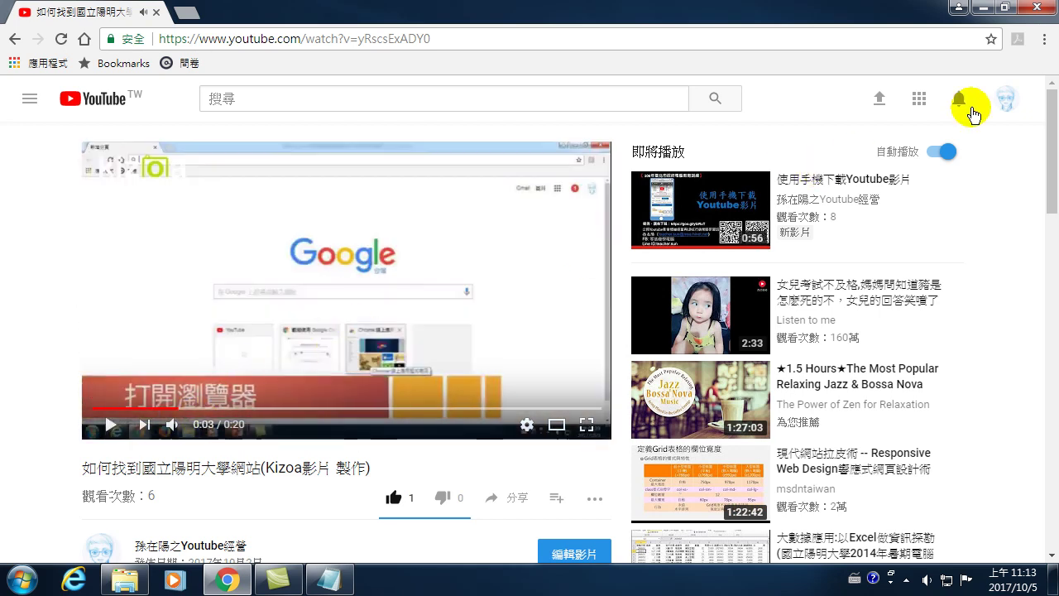
pyautogui.click(14, 39)
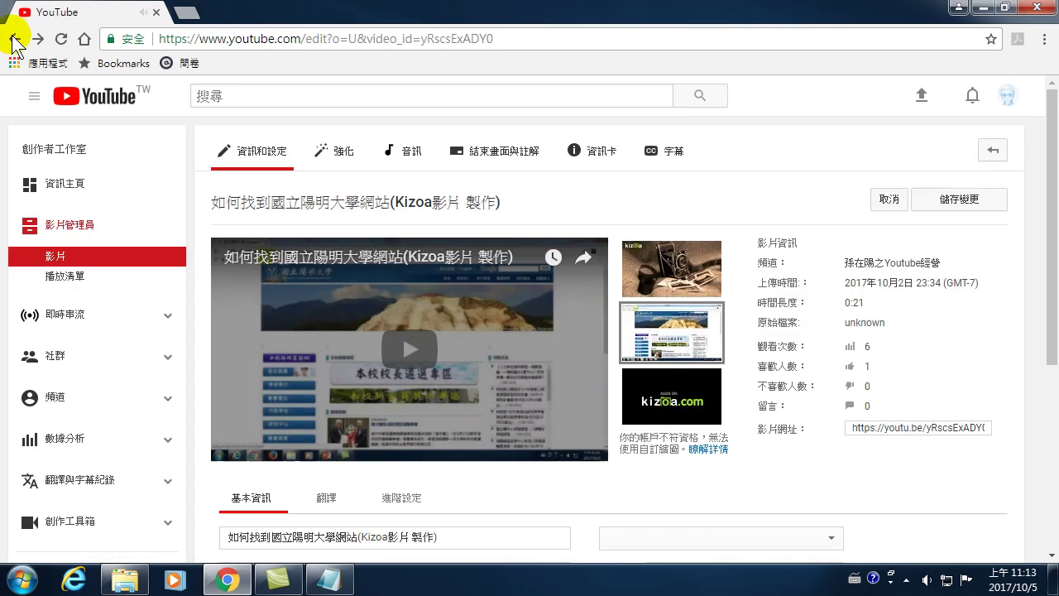
pyautogui.click(13, 39)
pyautogui.click(12, 39)
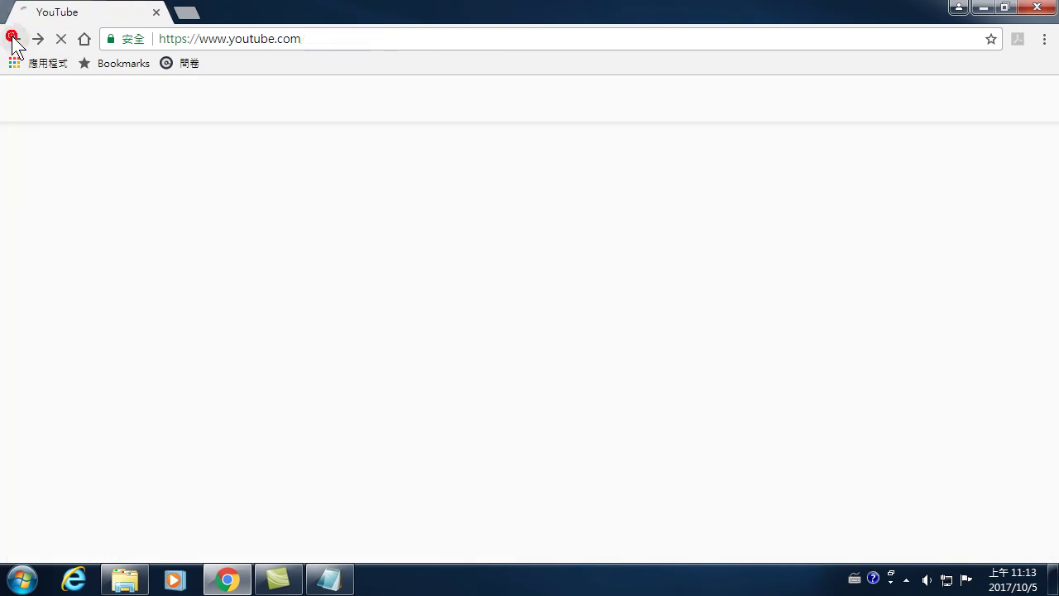
pyautogui.click(208, 116)
pyautogui.click(1006, 99)
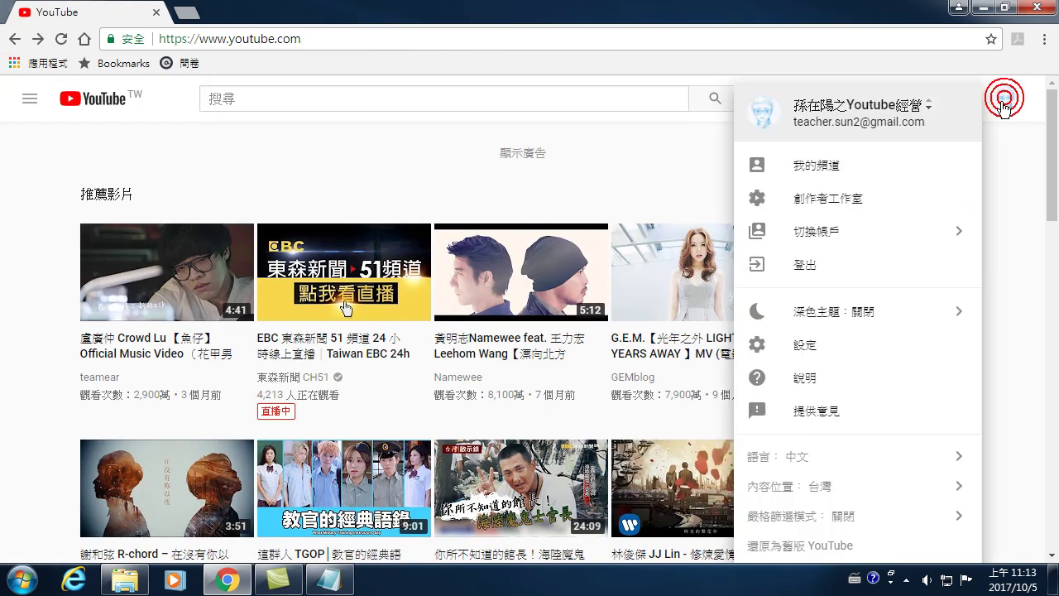
pyautogui.click(382, 142)
pyautogui.click(1006, 99)
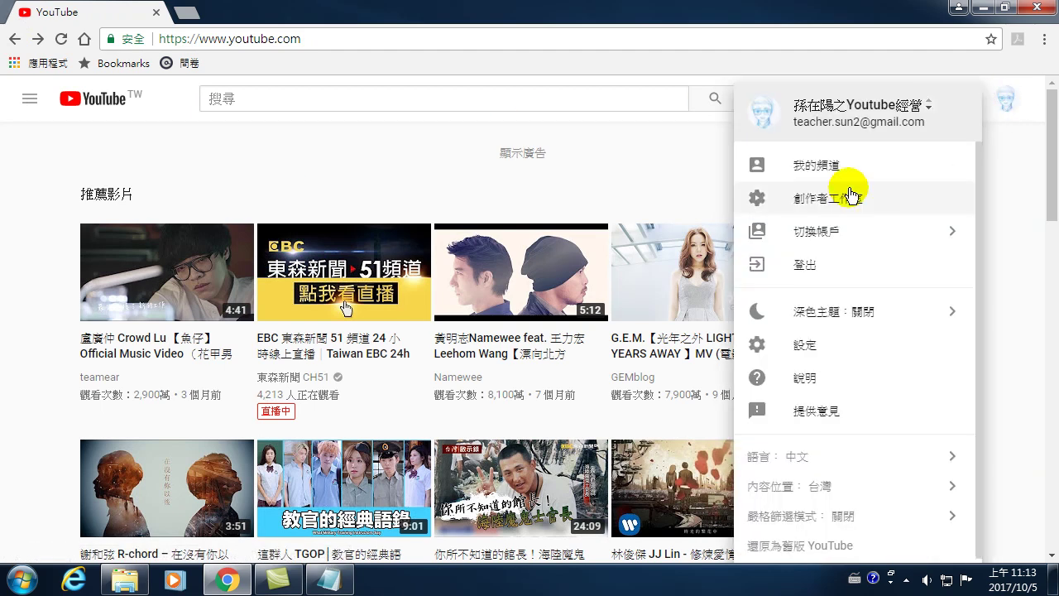
pyautogui.click(826, 199)
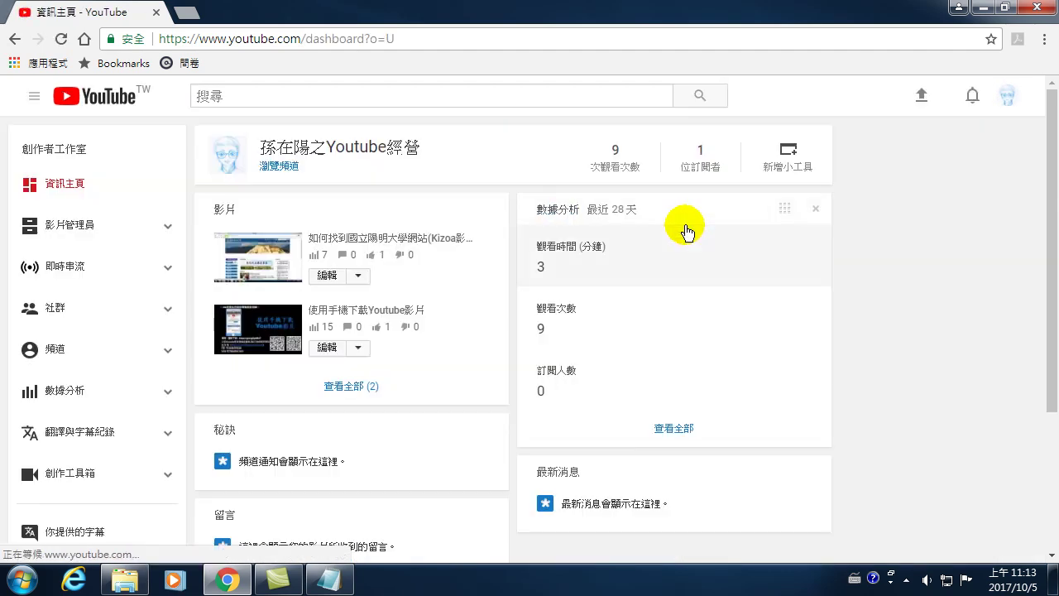
# Step: Open the second video, 使用手機下載Youtube影片, via its edit page to its watch page
pyautogui.click(335, 311)
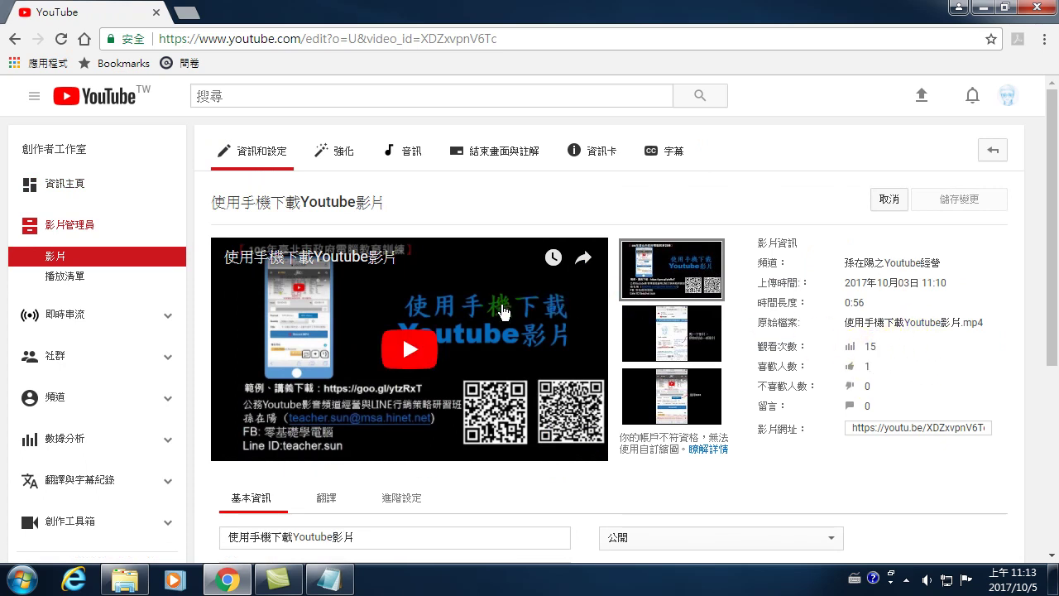
pyautogui.click(377, 204)
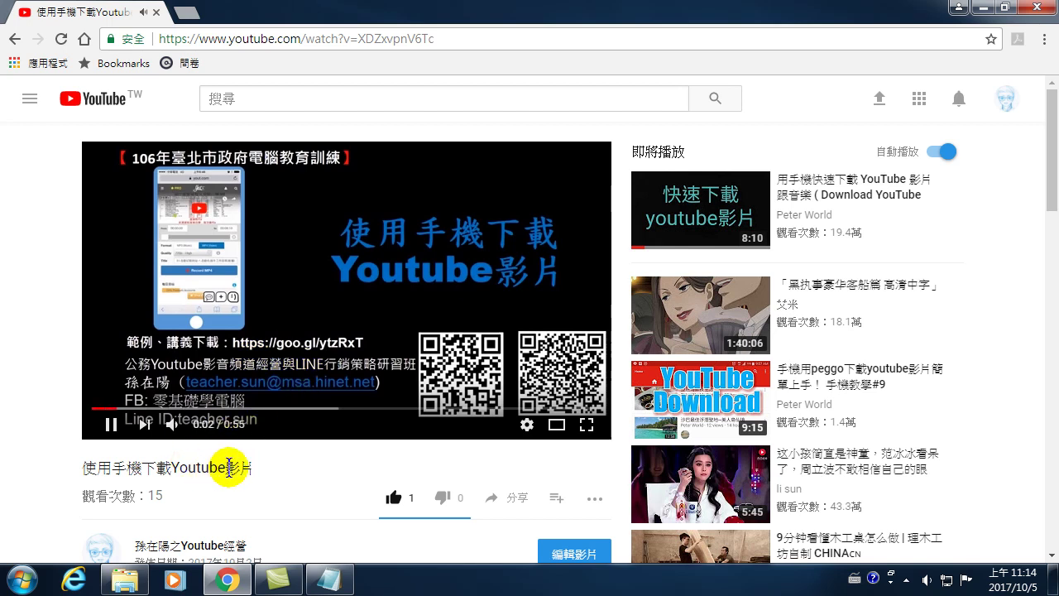
pyautogui.scroll(-1, 222, 449)
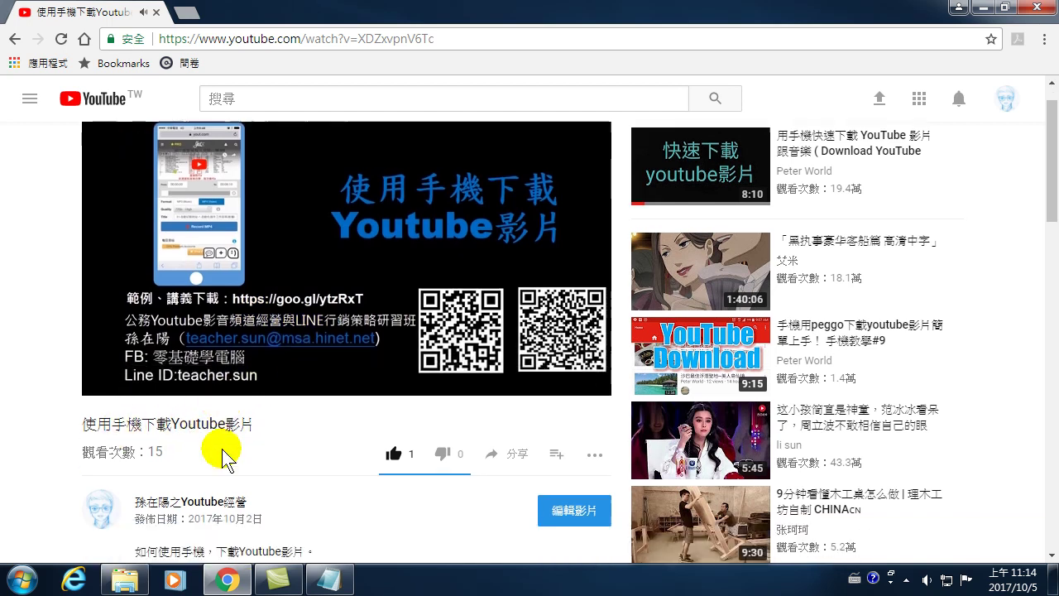
pyautogui.scroll(-3, 222, 453)
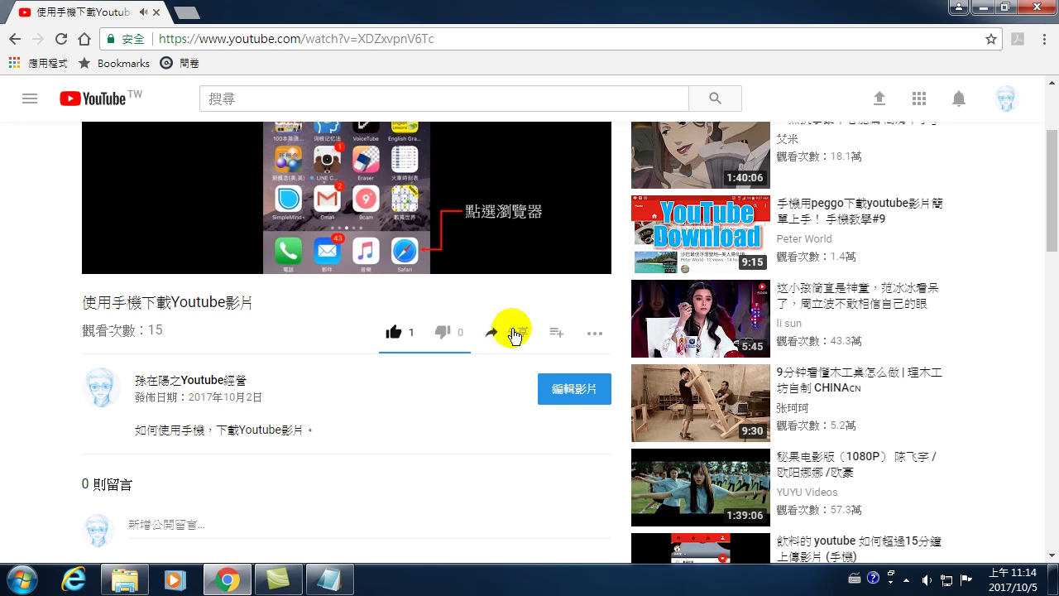
# Step: Share the video to Facebook through the 分享 popup's Facebook icon
pyautogui.click(514, 334)
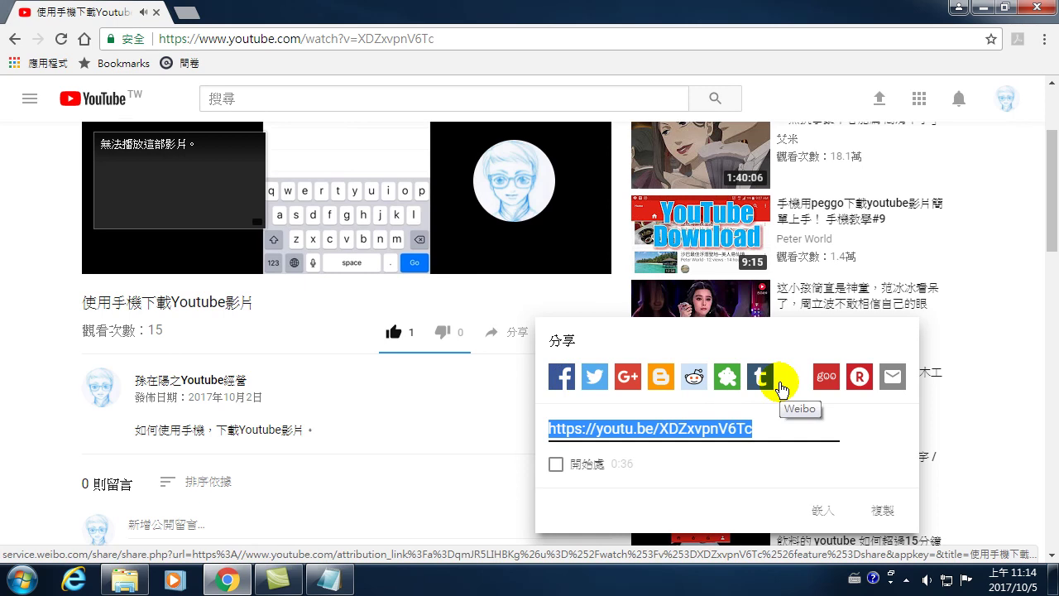
pyautogui.click(559, 377)
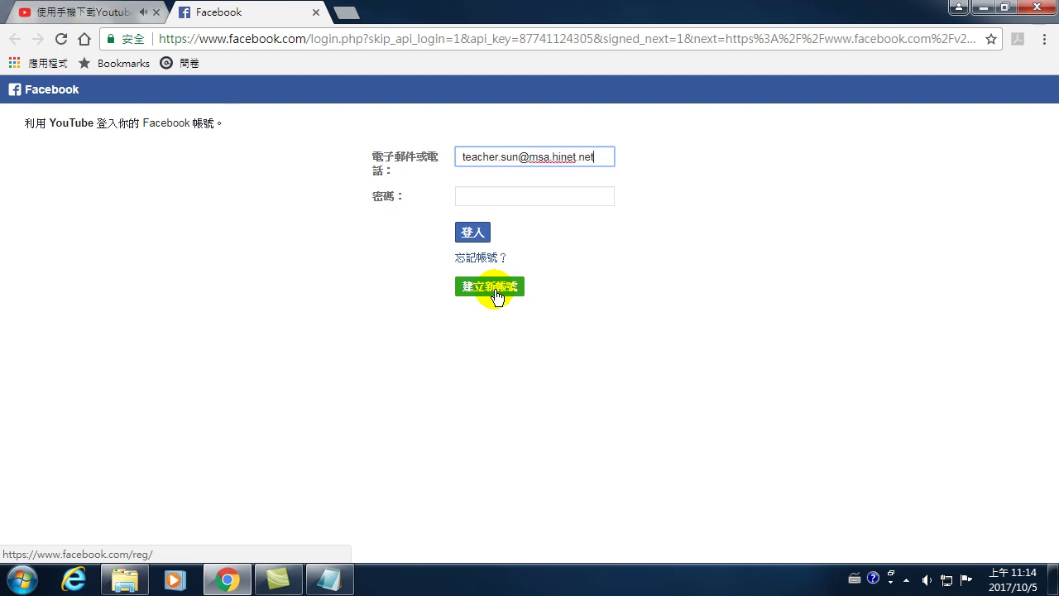
# Step: Enter the Facebook account password and log in
pyautogui.click(487, 195)
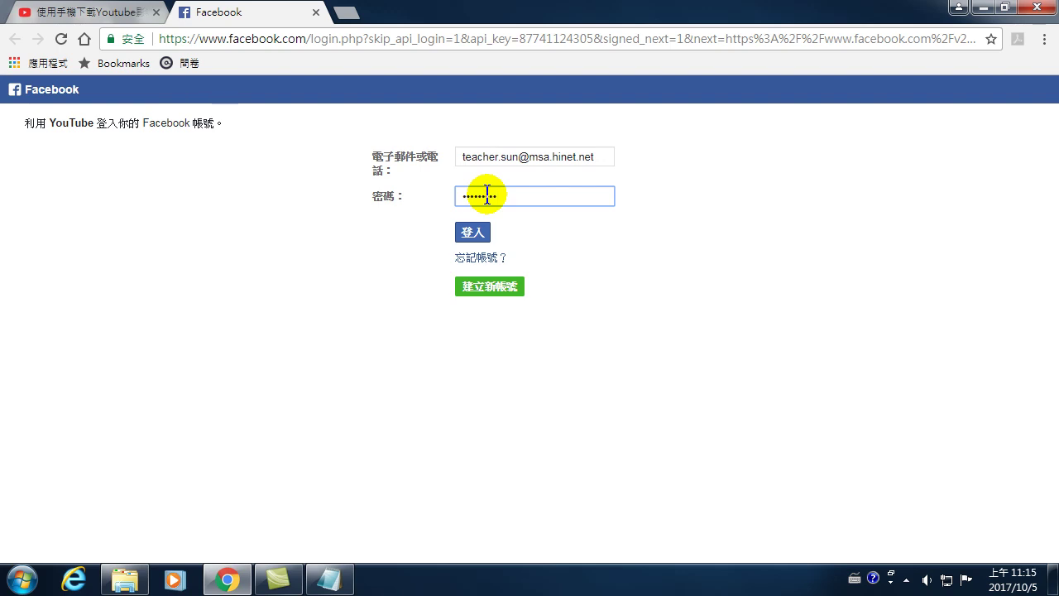
pyautogui.press('Return')
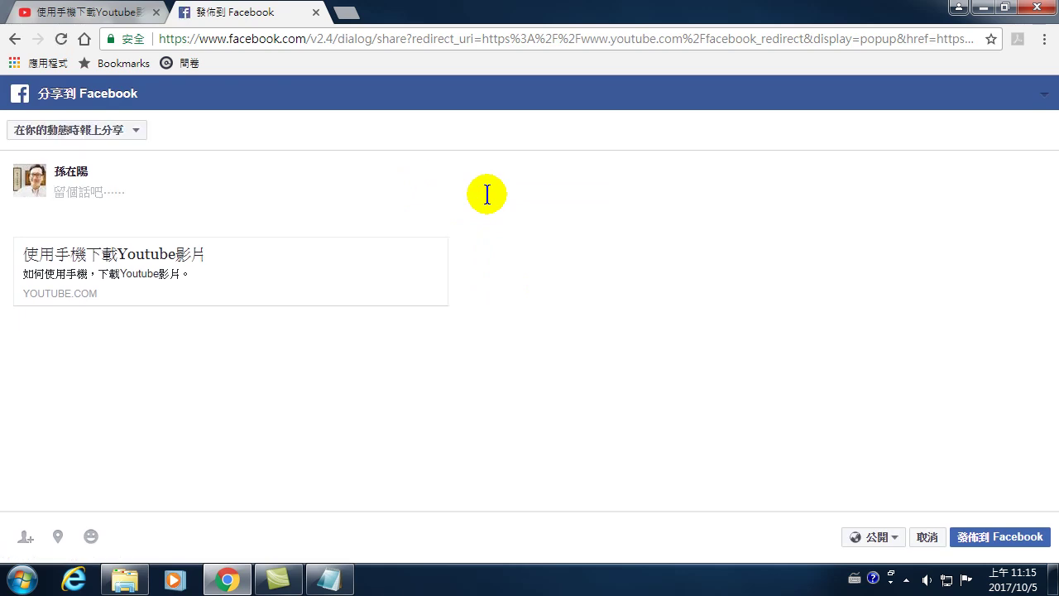
pyautogui.click(76, 200)
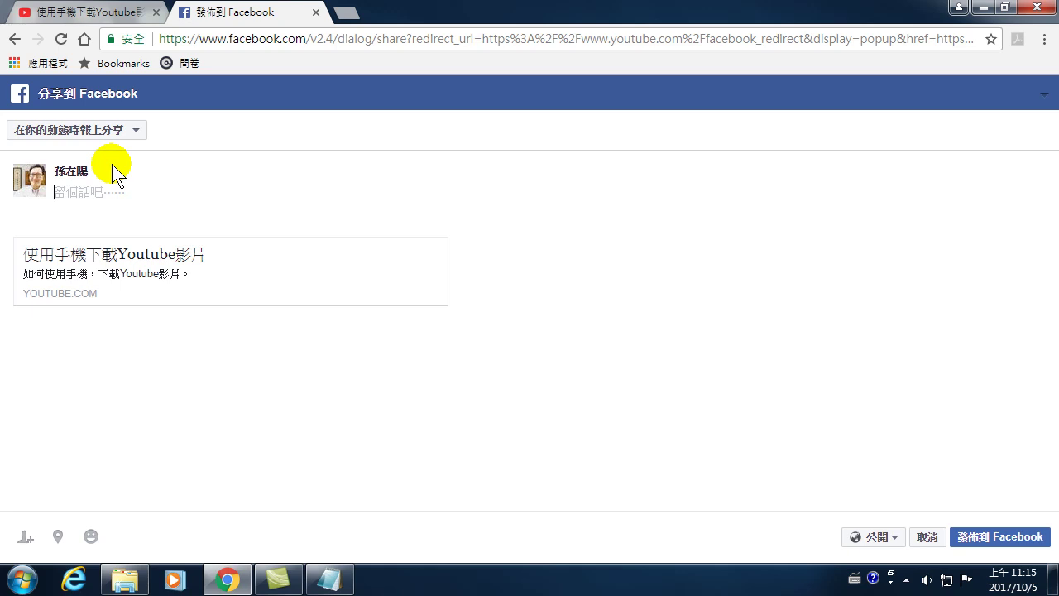
# Step: Type '使用手機下載Youtube影片' in the share comment, mixing Chinese and English input
pyautogui.hotkey('ctrl', 'shift')
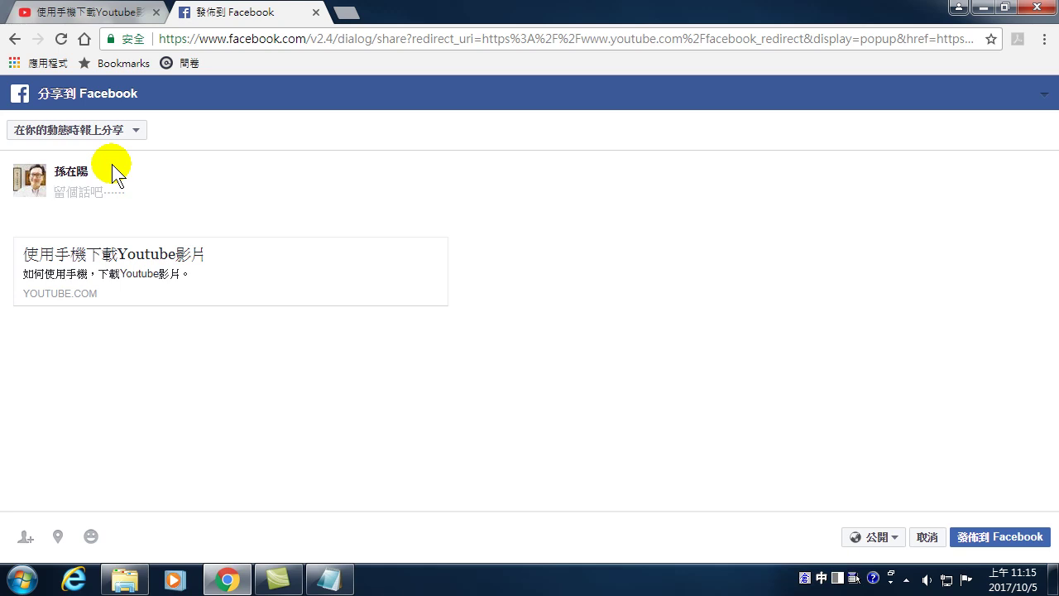
pyautogui.write('使用')
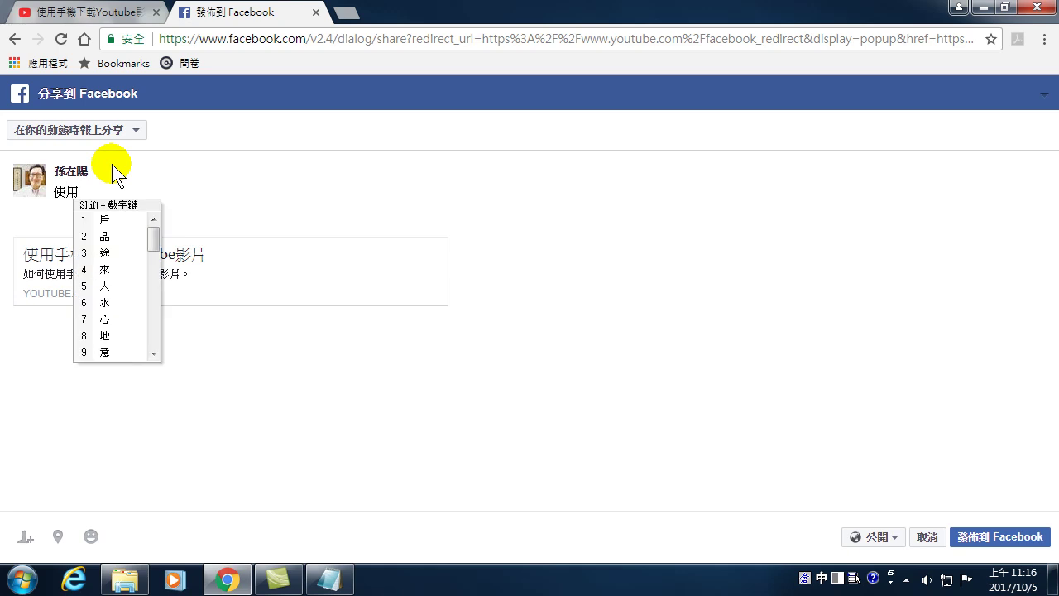
pyautogui.write('手機')
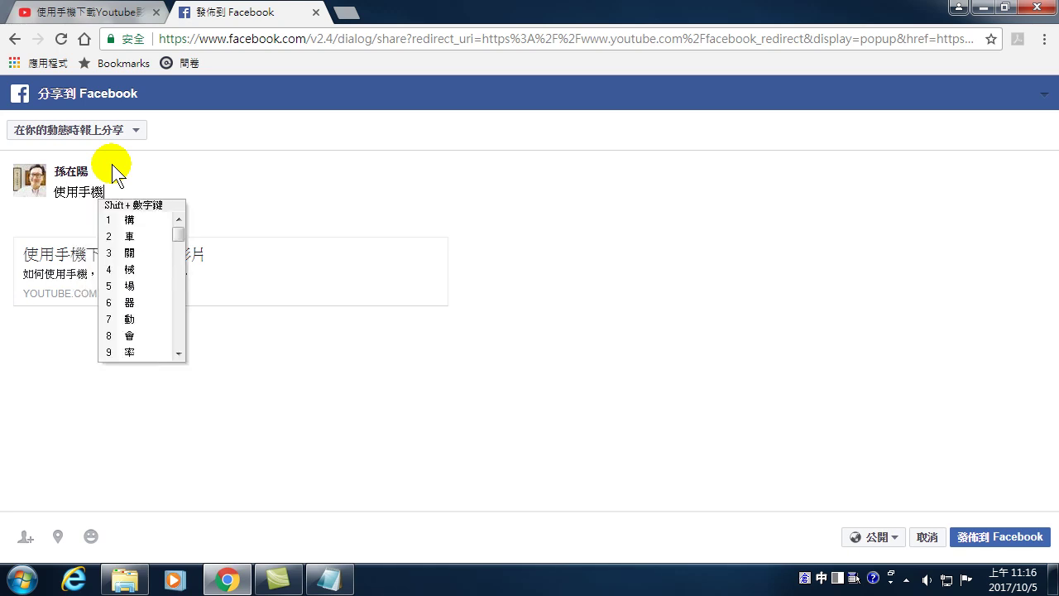
pyautogui.write('下載Y仙')
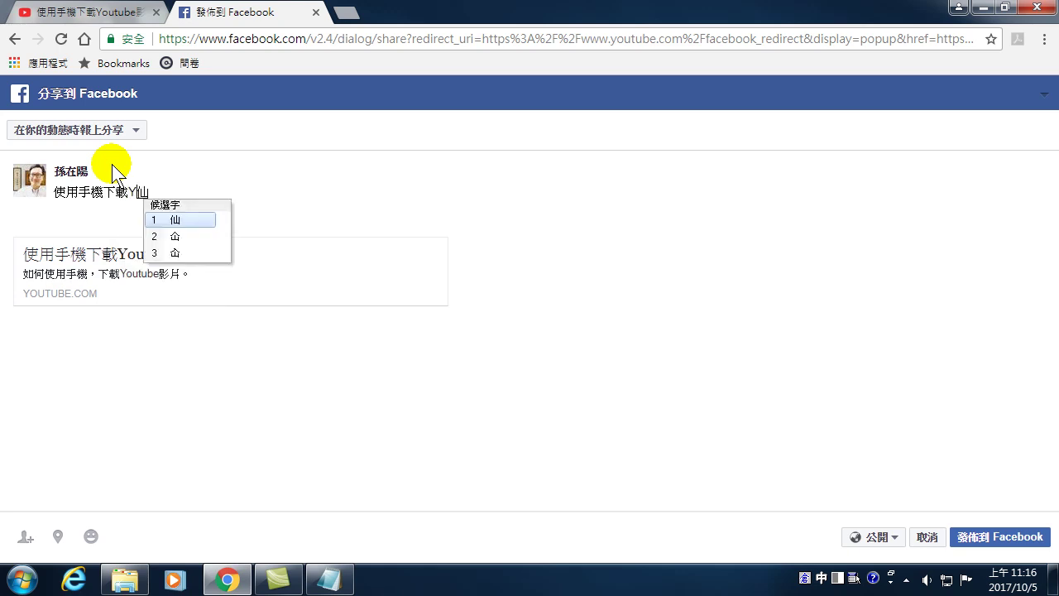
pyautogui.write('`')
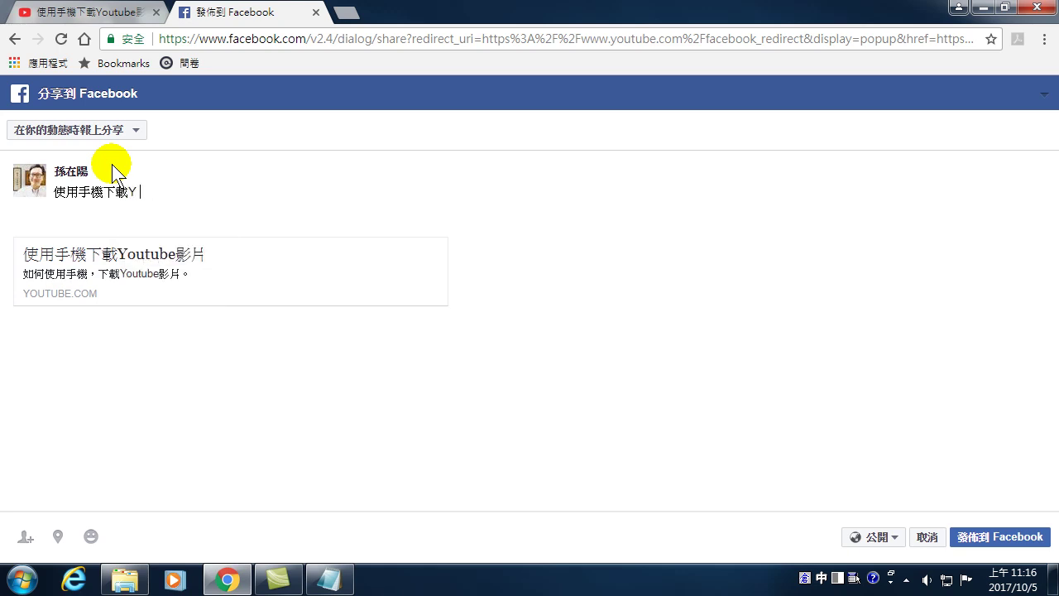
pyautogui.hotkey('ctrl', 'space')
pyautogui.write('ou')
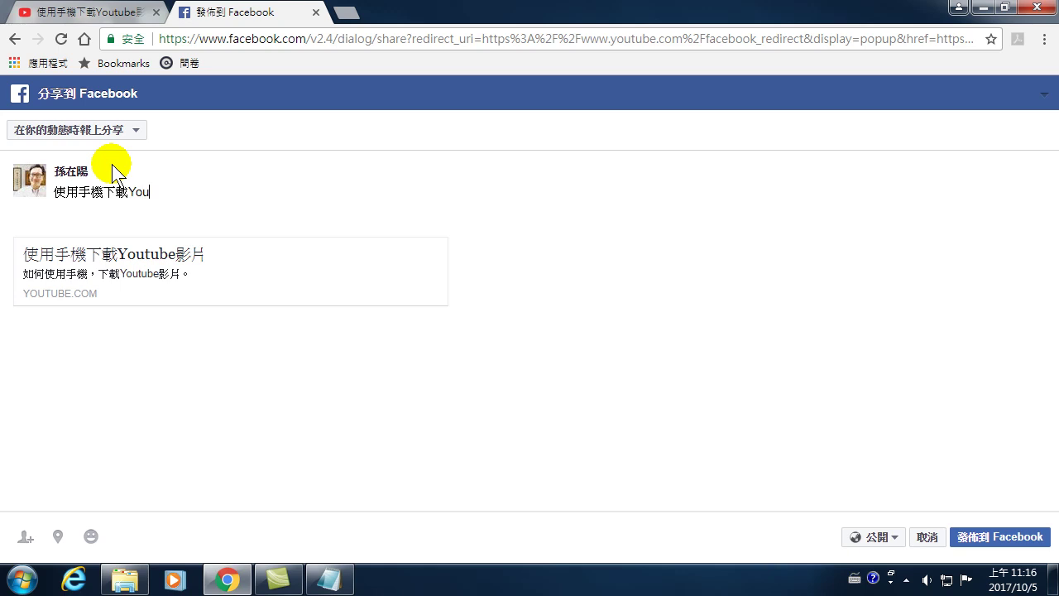
pyautogui.write('tube')
pyautogui.hotkey('ctrl', 'space')
pyautogui.write('a')
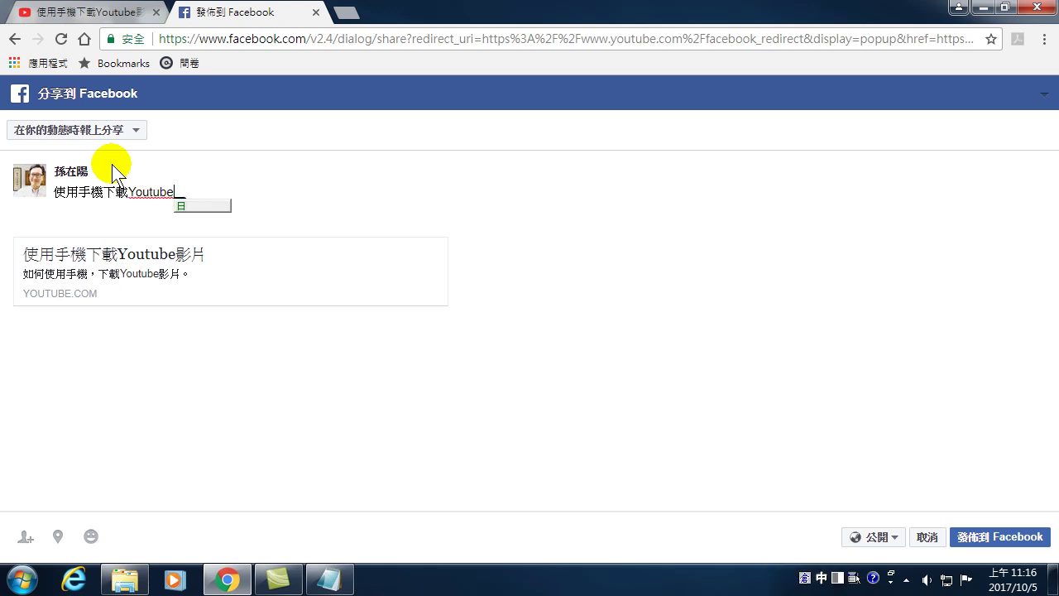
pyautogui.press('space')
pyautogui.write('llml')
pyautogui.press('space')
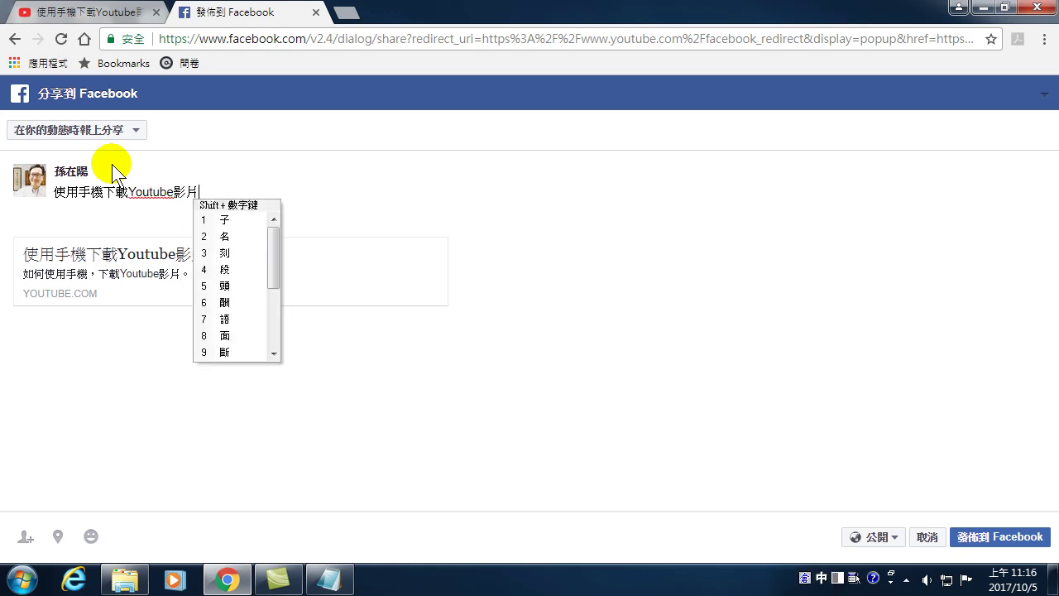
pyautogui.hotkey('ctrl', 'space')
pyautogui.write('.')
pyautogui.hotkey('ctrl', 'space')
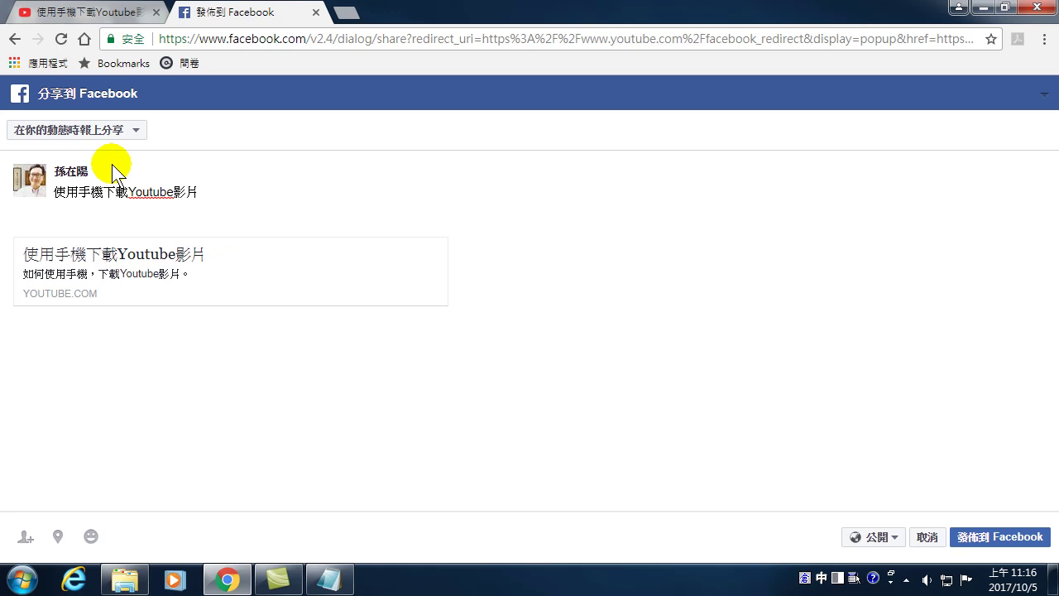
pyautogui.hotkey('ctrl', 'space')
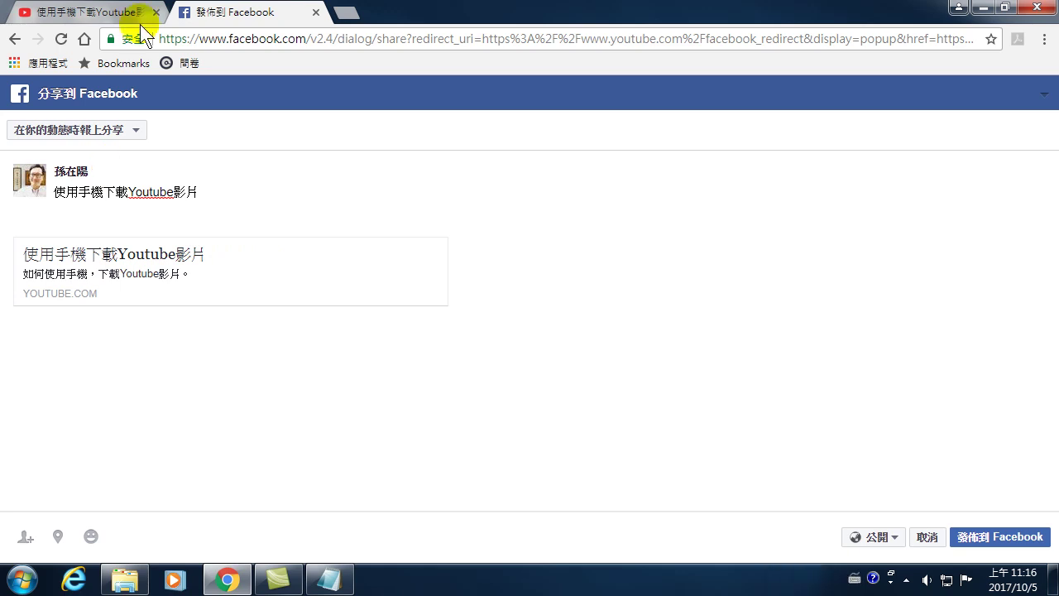
# Step: Add '是一部很實用的工具。' and the question '您知道手機也可以下載Youtube影片嗎?' to the comment
pyautogui.click(222, 192)
pyautogui.hotkey('ctrl', 'space')
pyautogui.write('是一')
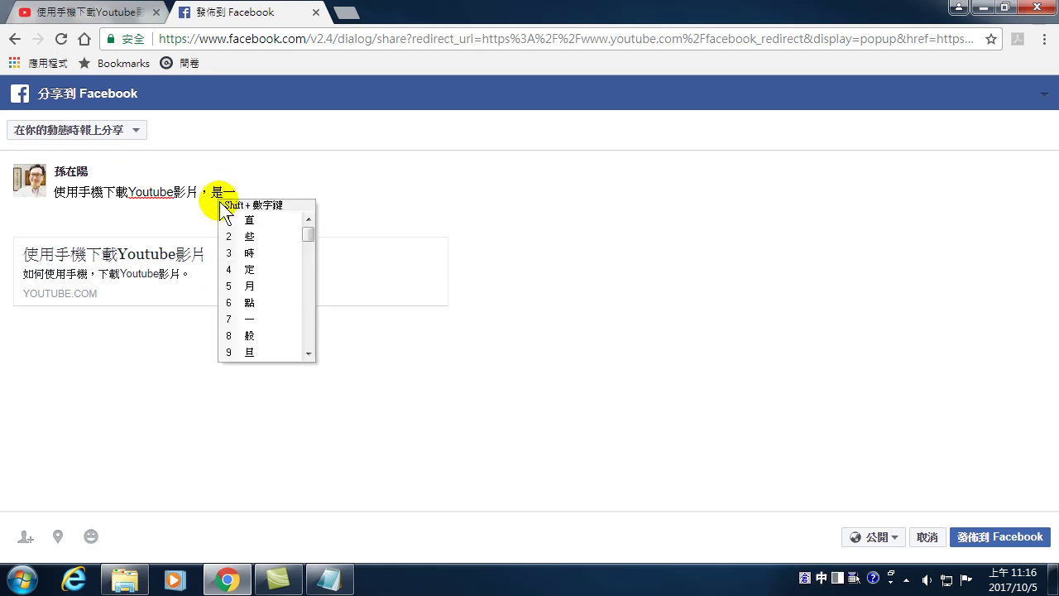
pyautogui.write('部竹人很')
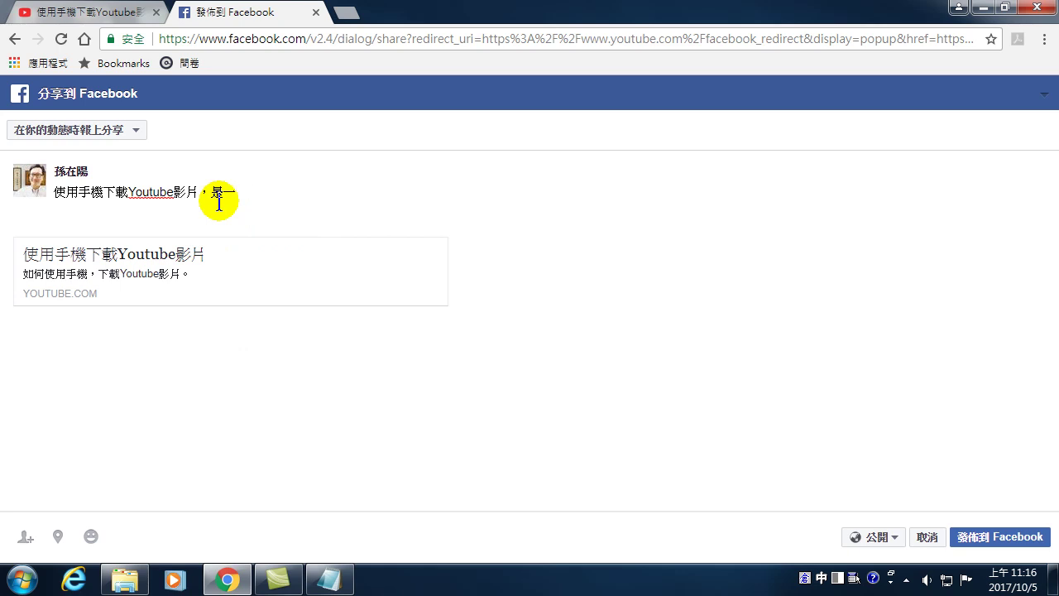
pyautogui.write('部很')
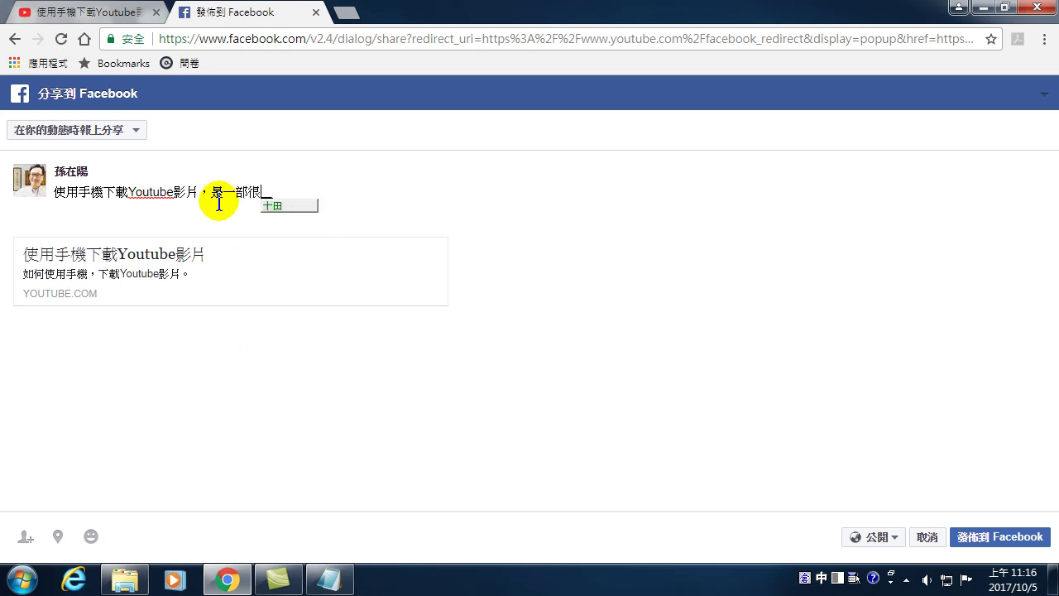
pyautogui.write('實用的')
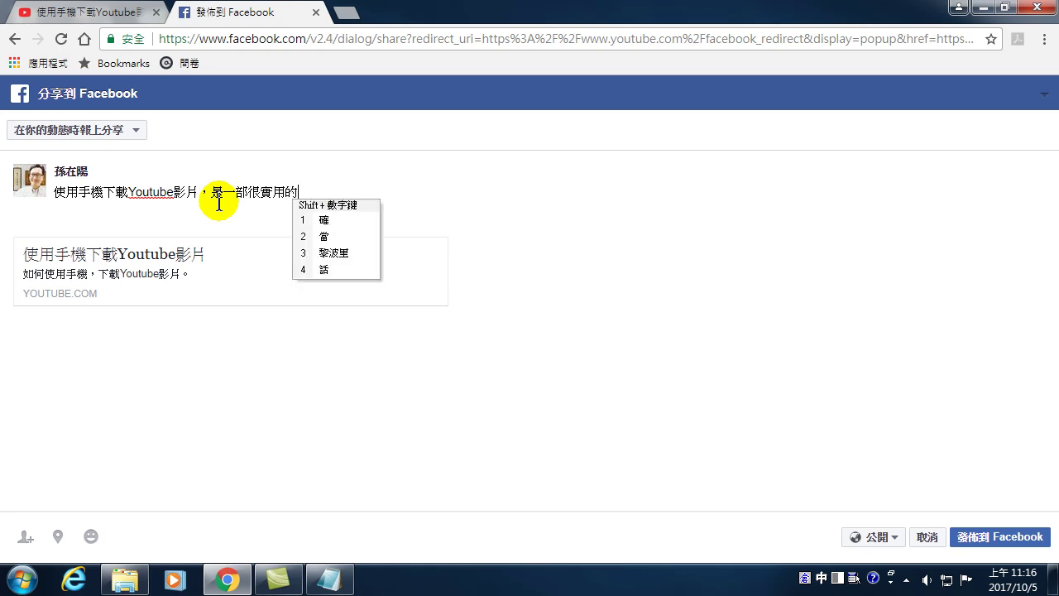
pyautogui.write('工具。')
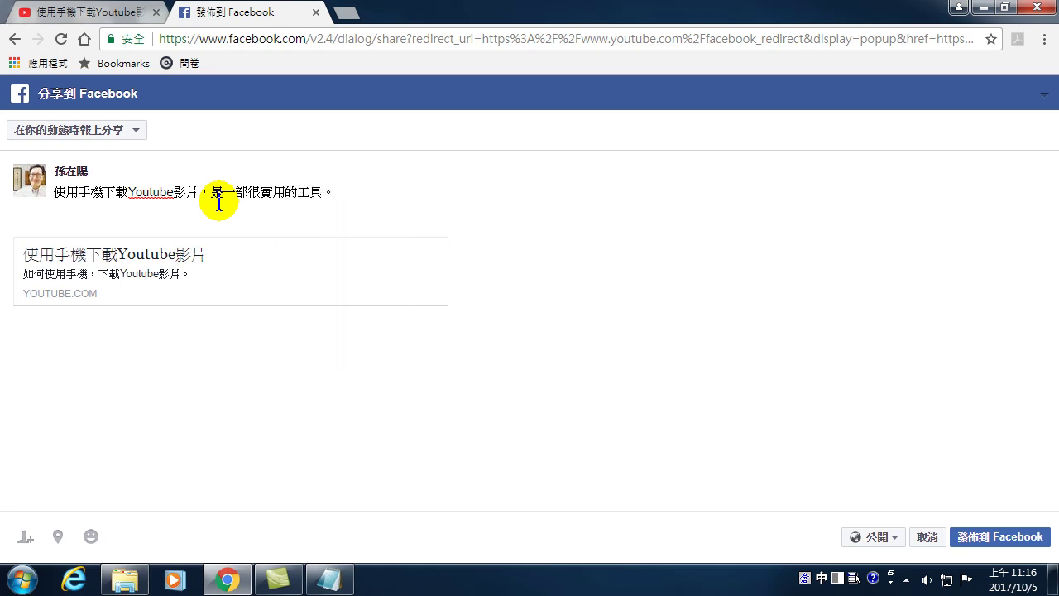
pyautogui.write('您知')
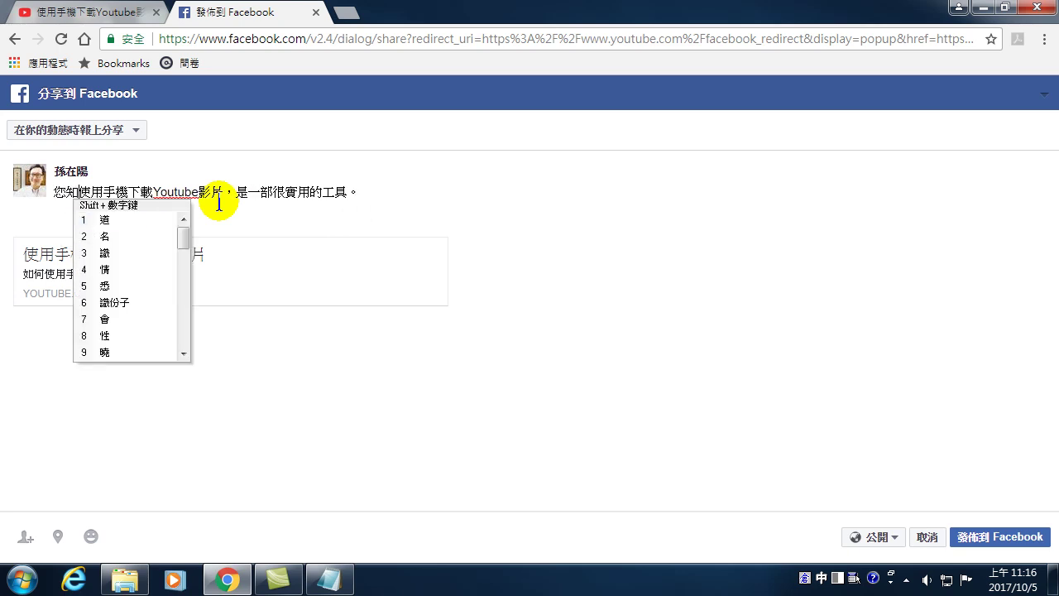
pyautogui.write('道手機也可以')
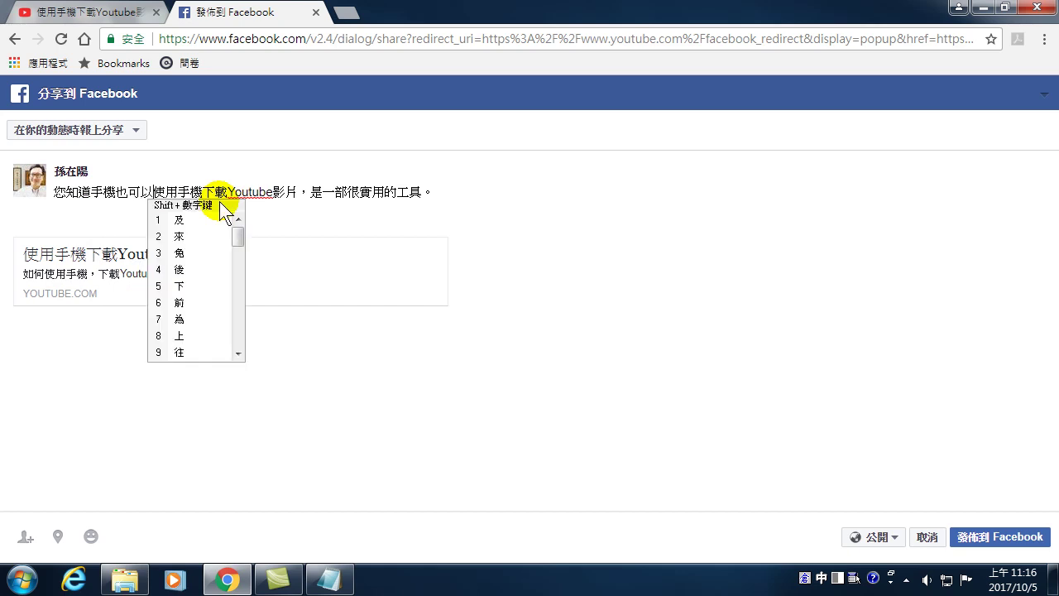
pyautogui.write('下載Youtube')
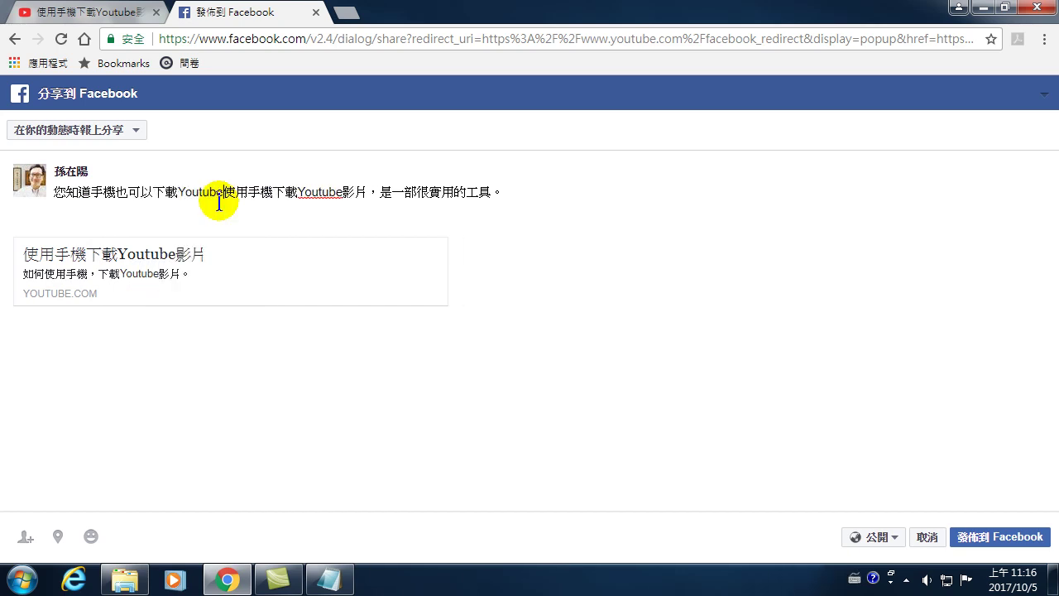
pyautogui.write('影片嗎')
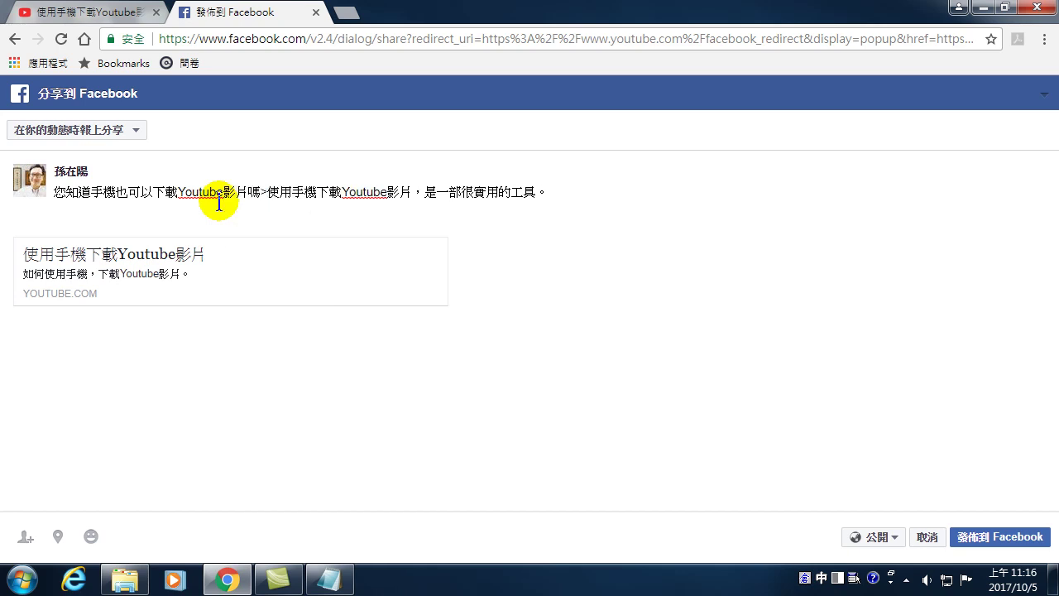
pyautogui.write('?')
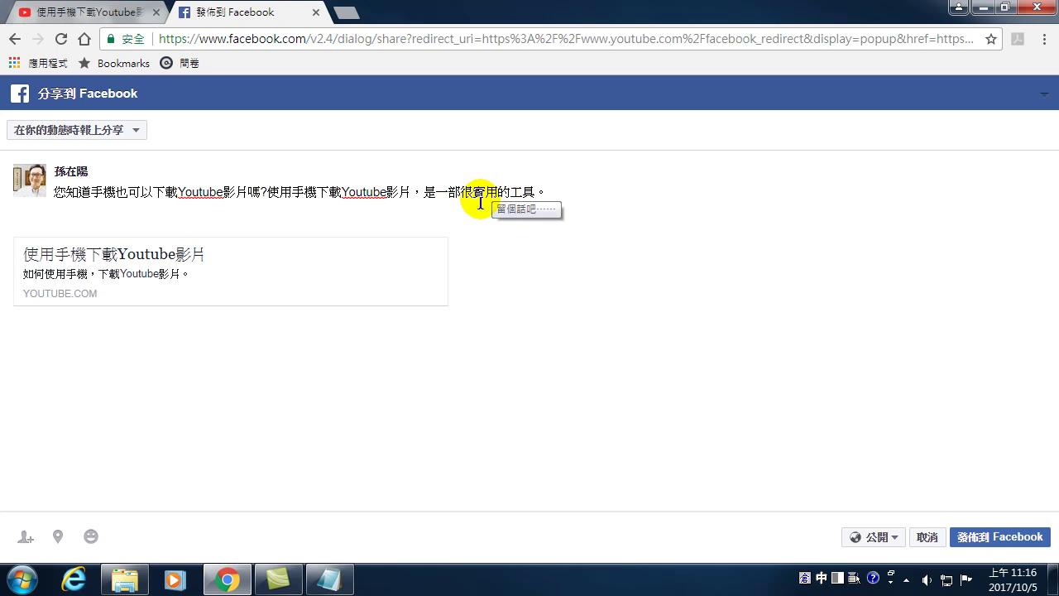
pyautogui.moveTo(457, 196); pyautogui.dragTo(437, 193)
pyautogui.click(434, 192)
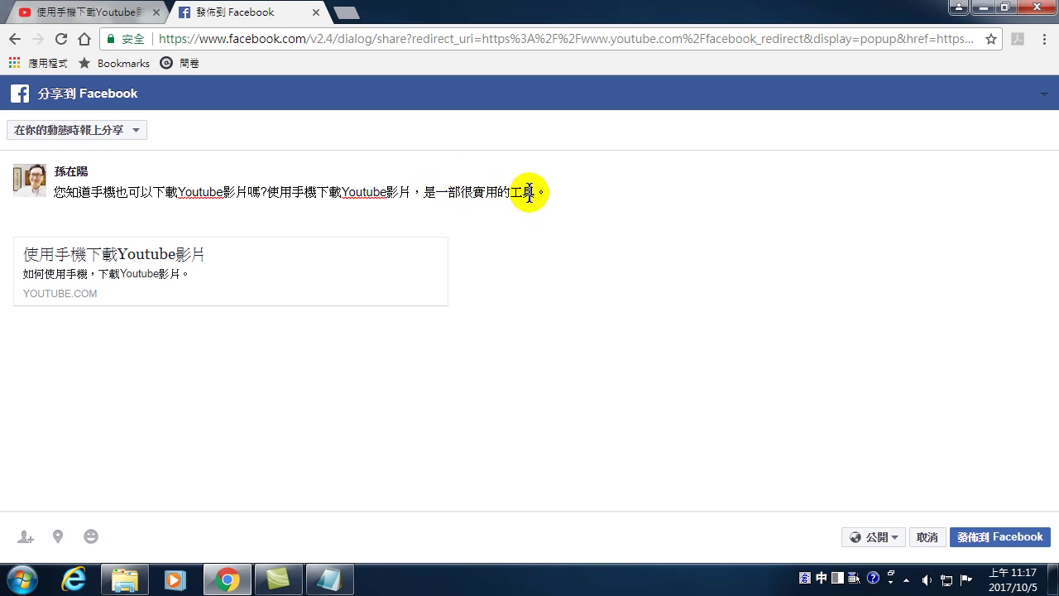
# Step: Replace 工具 with 影片 in the comment and start a new line below it
pyautogui.doubleClick(513, 190)
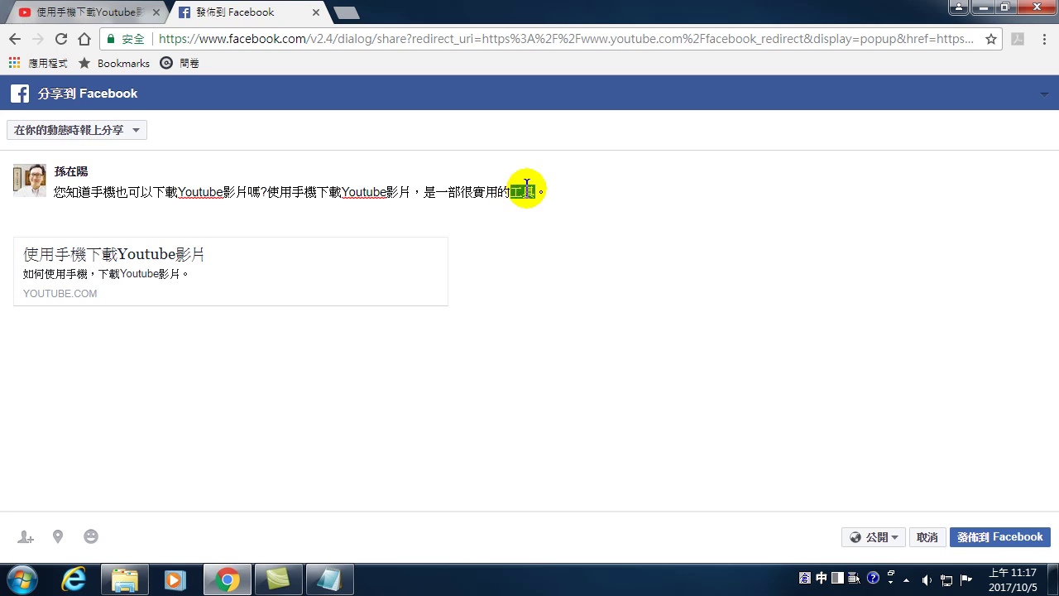
pyautogui.write('afghh')
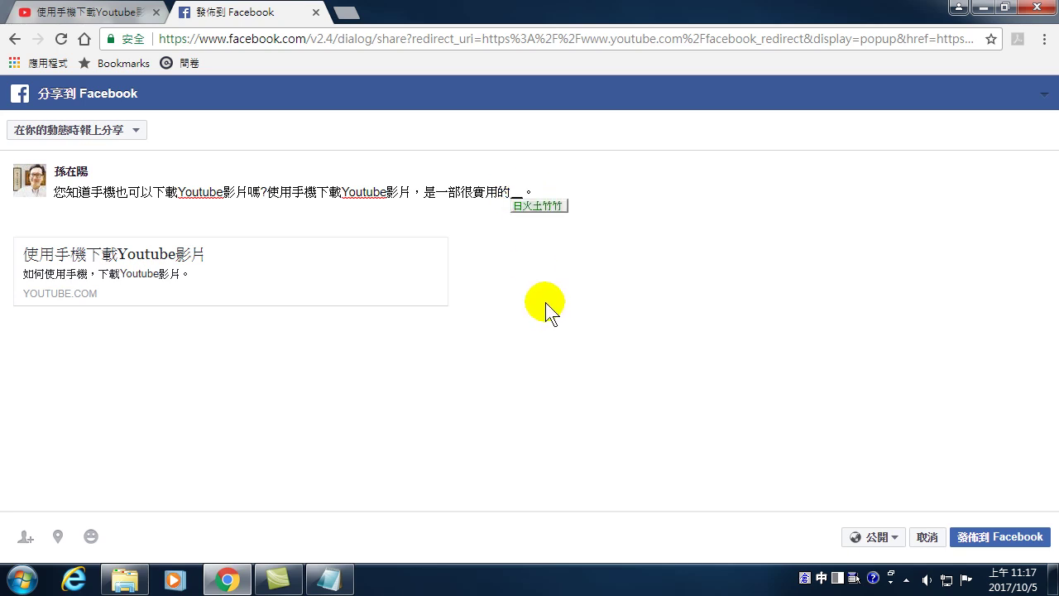
pyautogui.press('space')
pyautogui.press('BackSpace')
pyautogui.press('BackSpace')
pyautogui.press('BackSpace')
pyautogui.write('fhh')
pyautogui.press('space')
pyautogui.write('1llml')
pyautogui.press('space')
pyautogui.press('1')
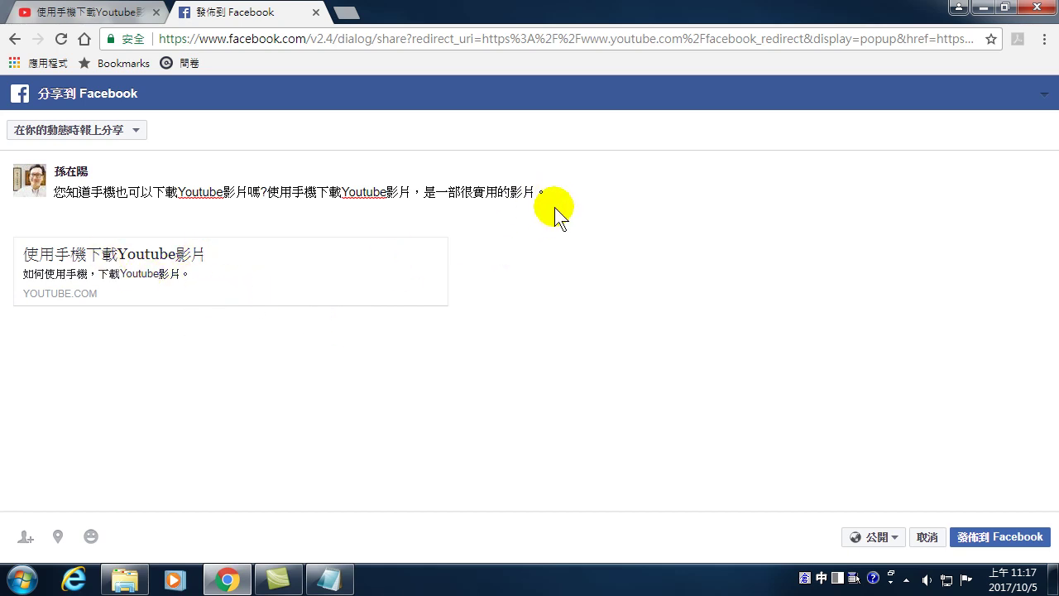
pyautogui.press('Return')
pyautogui.write('#')
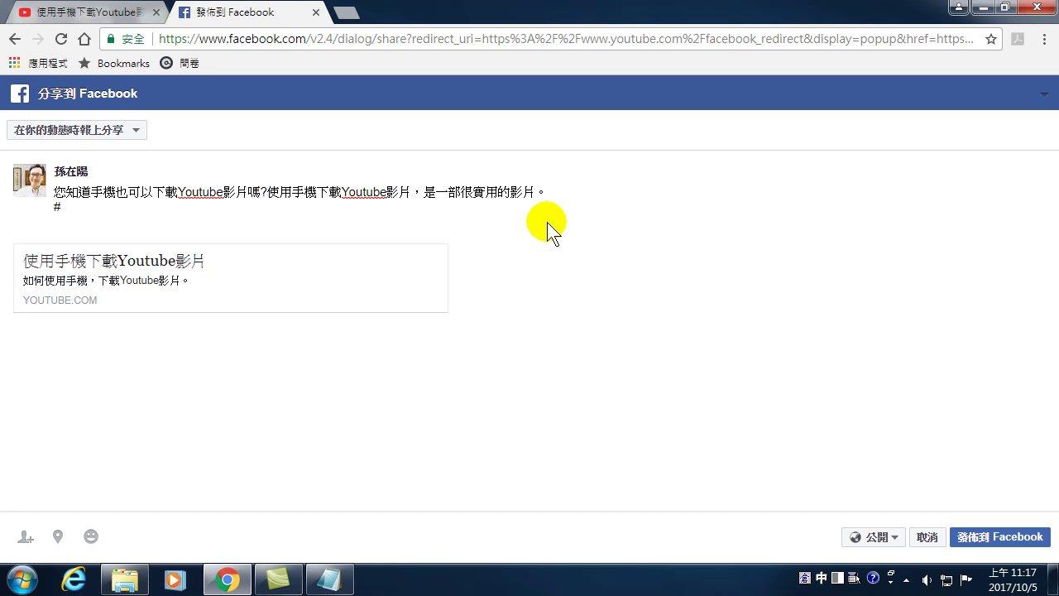
# Step: Type the hashtags #Youtube影片 and #手機下載影片 on the new line
pyautogui.write('Y')
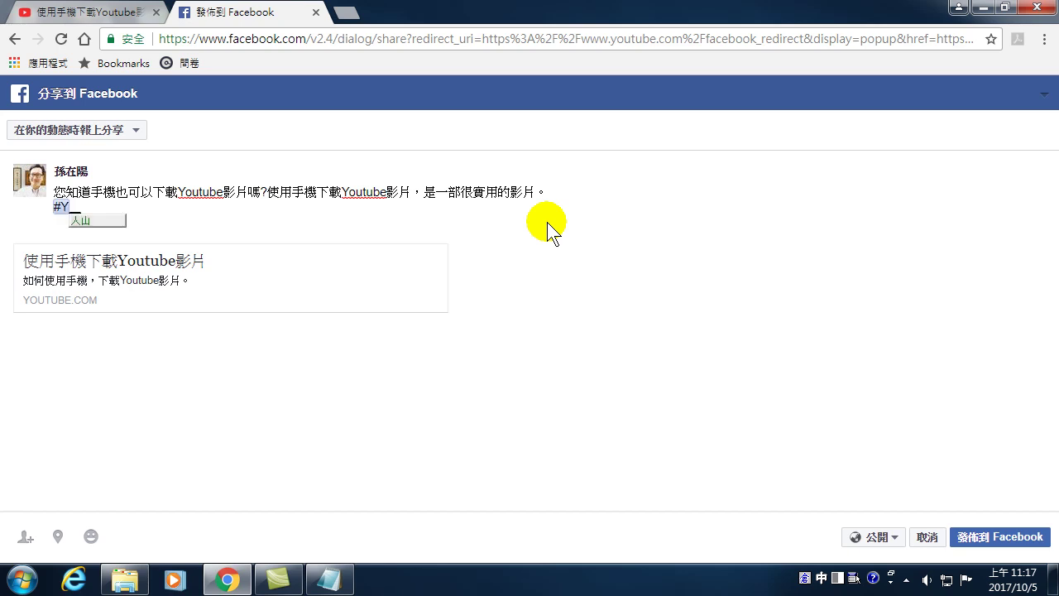
pyautogui.write('outube')
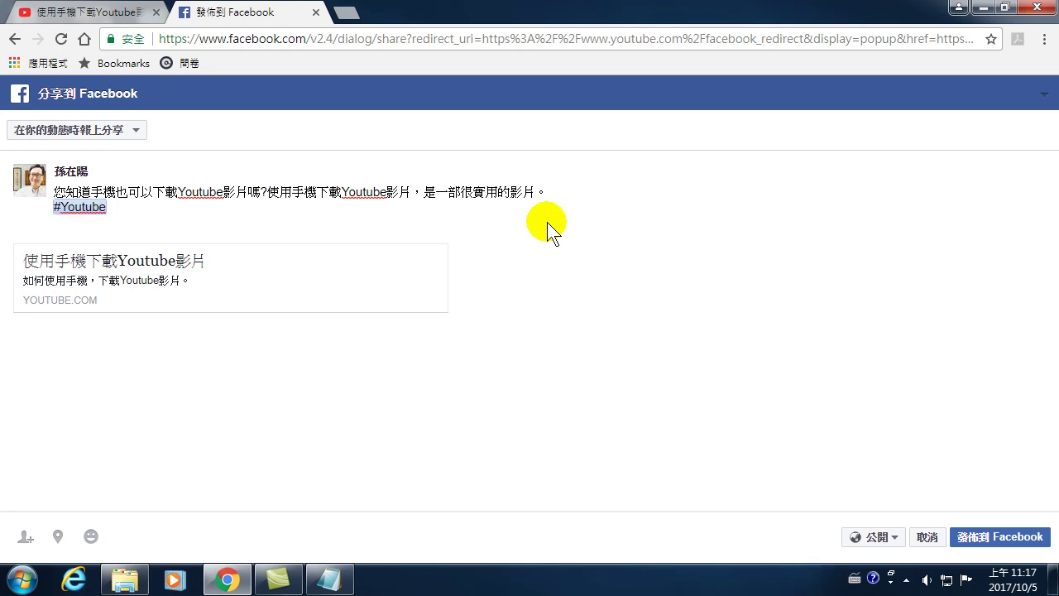
pyautogui.write('影片')
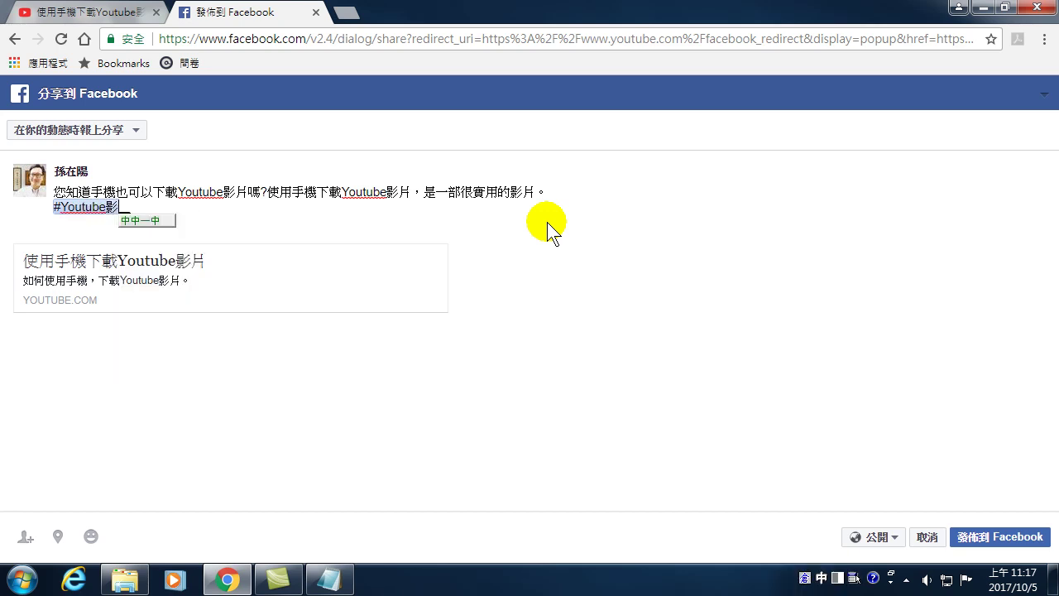
pyautogui.press('pagedown')
pyautogui.hotkey('ctrl', 'space')
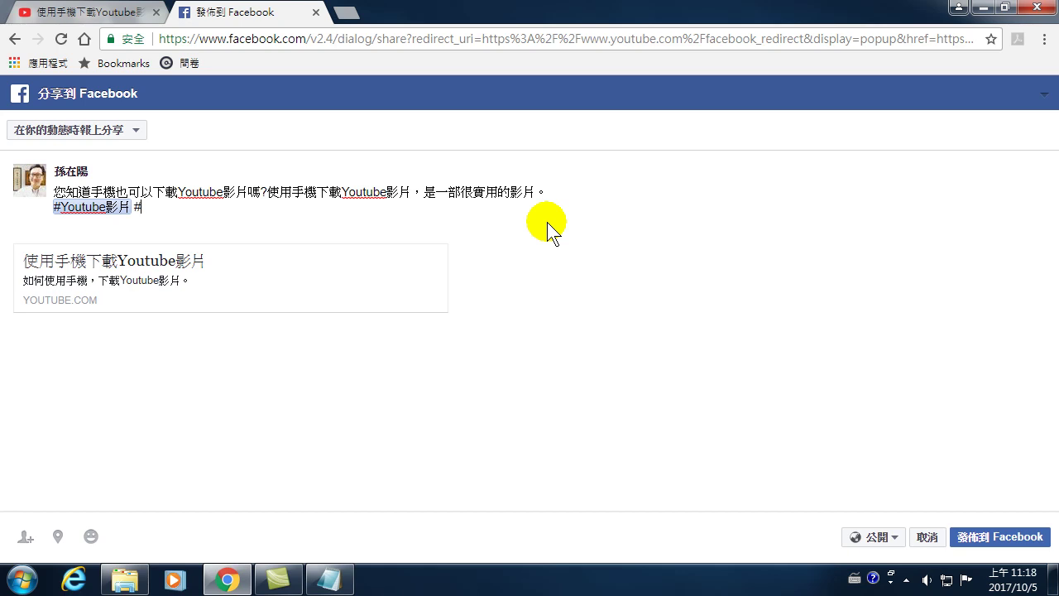
pyautogui.hotkey('ctrl', 'space')
pyautogui.write('手機')
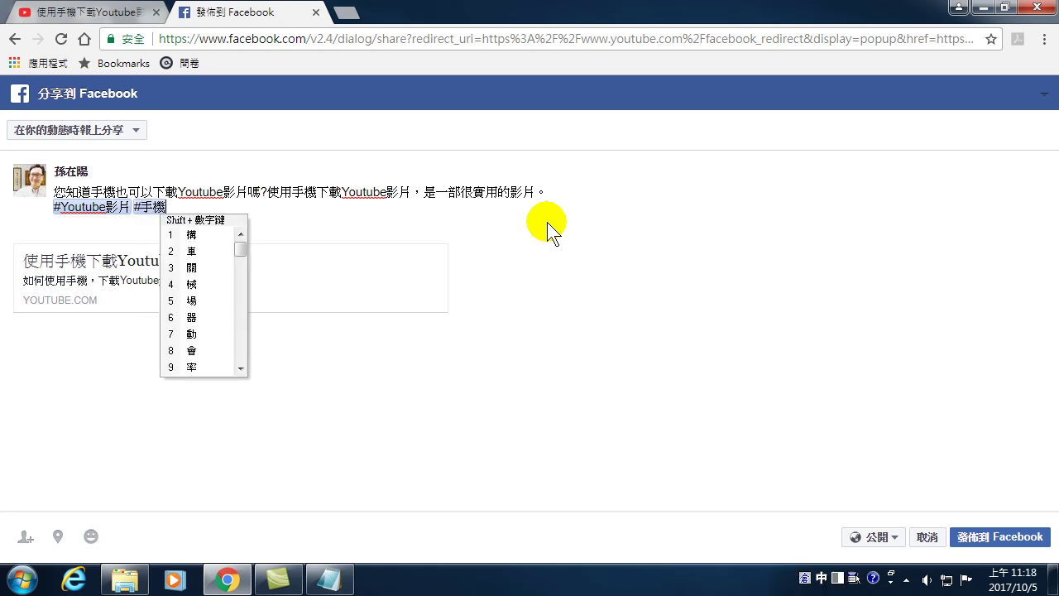
pyautogui.write('下')
pyautogui.write('載a')
pyautogui.write('影l')
pyautogui.write('片')
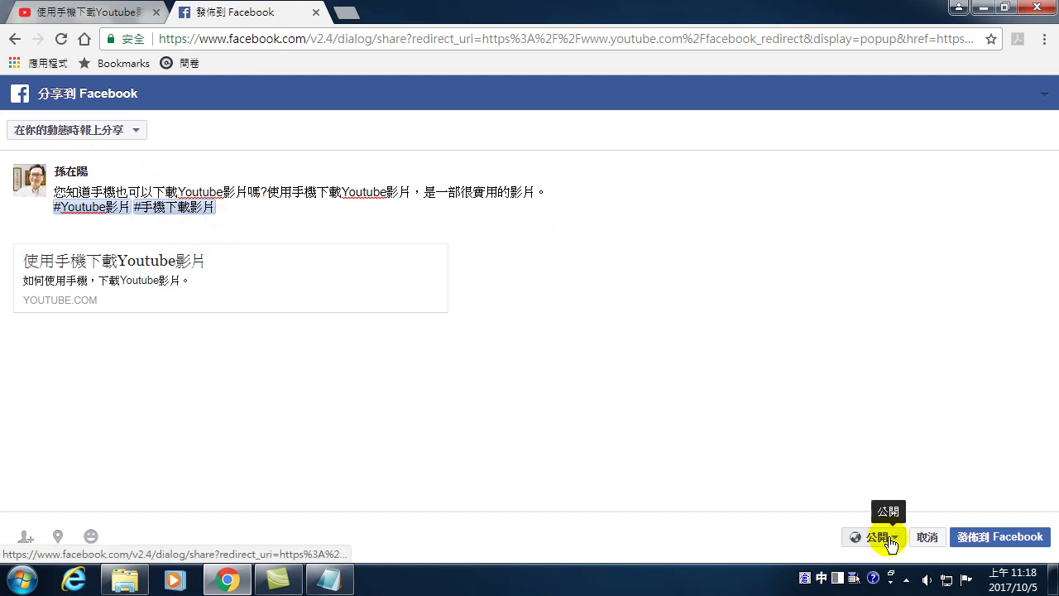
# Step: Publish the video share to Facebook with 發佈到 Facebook
pyautogui.click(992, 538)
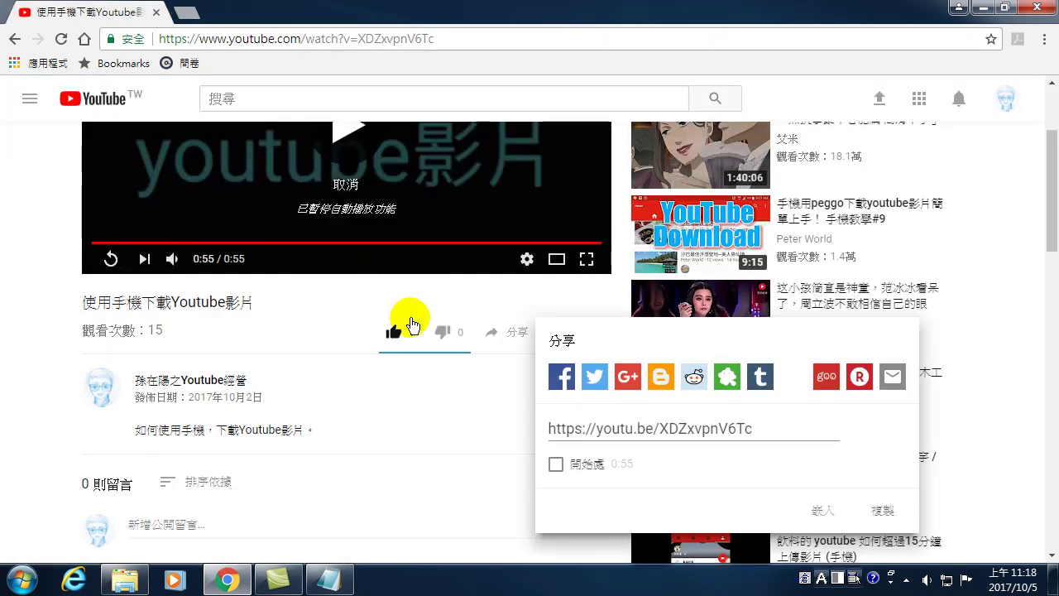
pyautogui.click(412, 323)
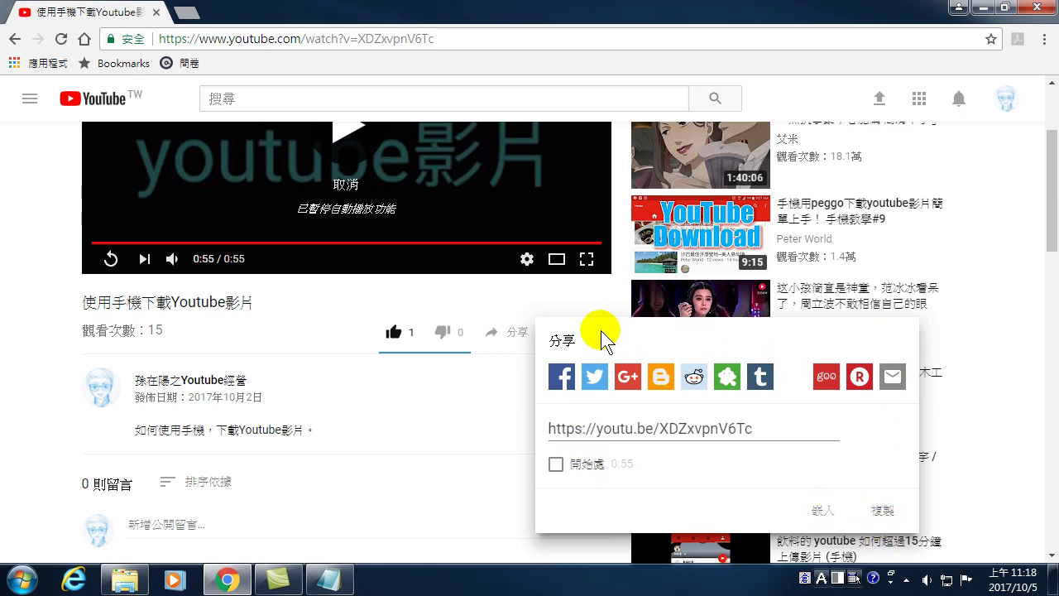
pyautogui.moveTo(652, 340); pyautogui.dragTo(504, 332)
# Step: Close the YouTube share panel and go back to the video's edit page
pyautogui.click(936, 344)
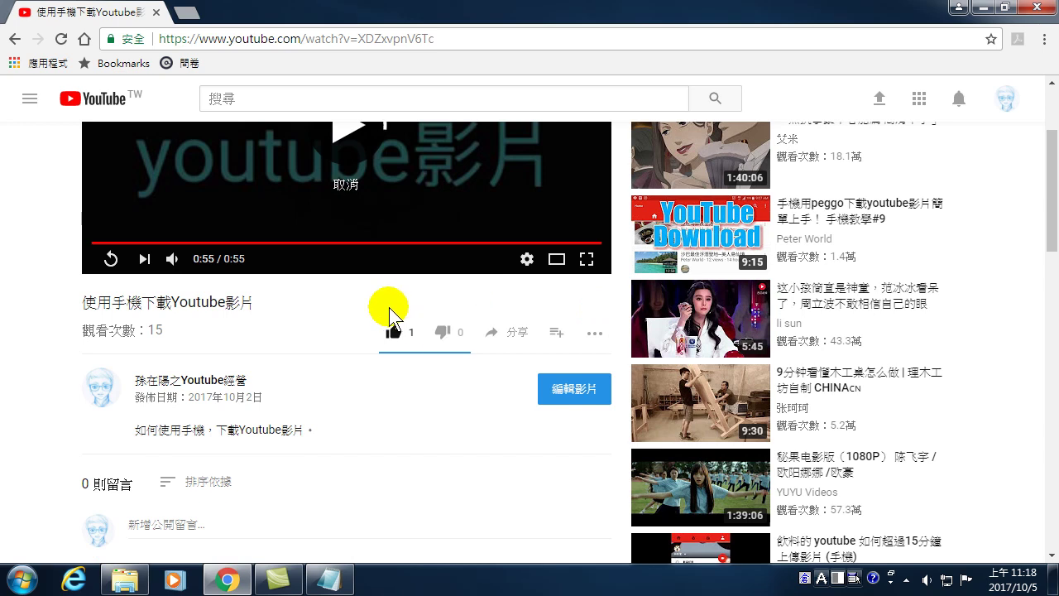
pyautogui.scroll(2, 389, 306)
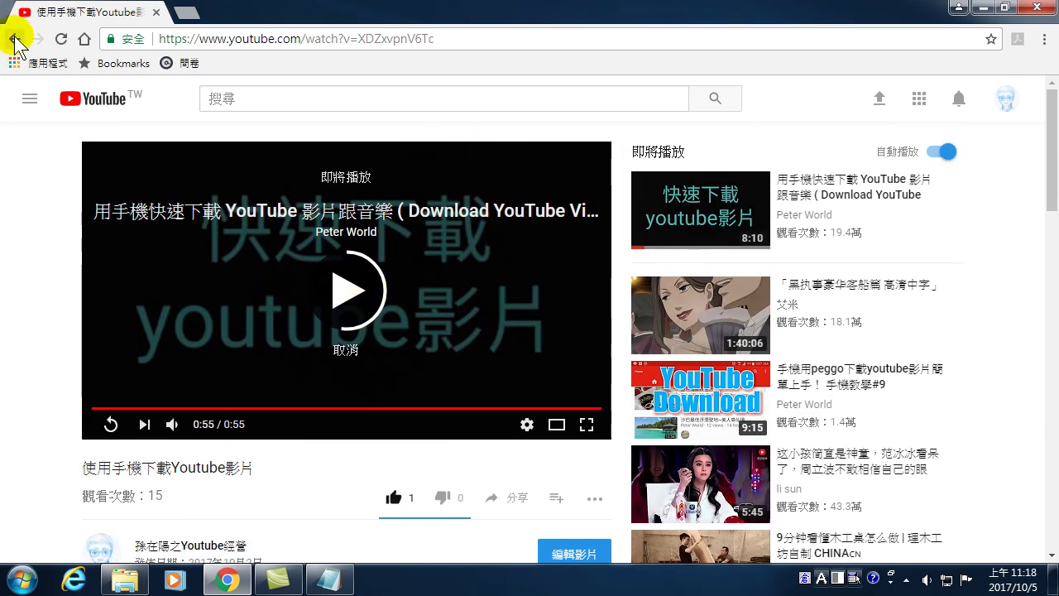
pyautogui.click(15, 39)
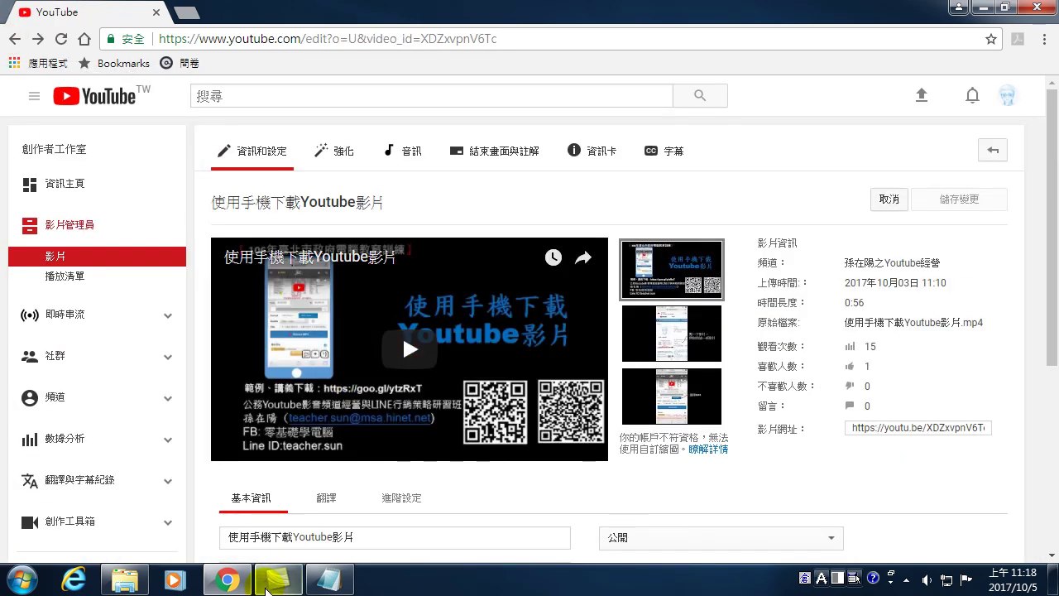
# Step: Open a new Chrome window from the taskbar and maximise it to full screen
pyautogui.click(230, 581)
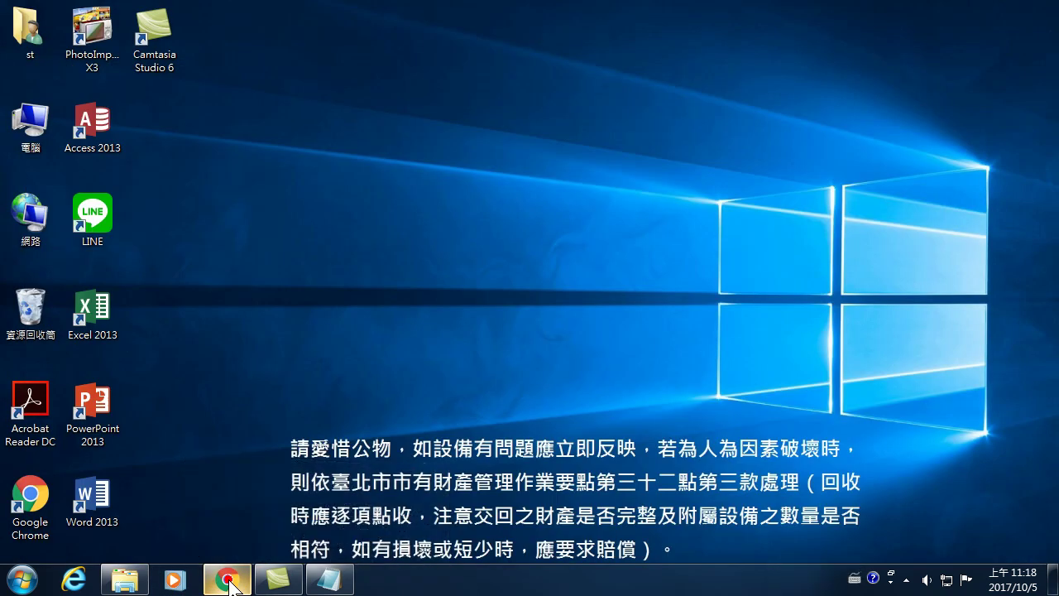
pyautogui.rightClick(228, 580)
pyautogui.click(205, 498)
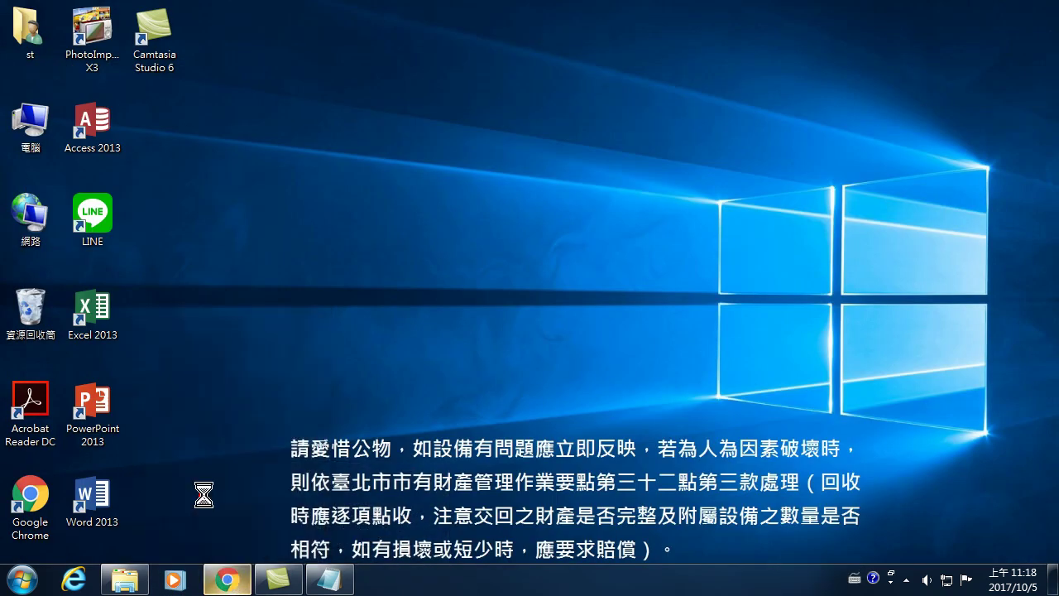
pyautogui.click(749, 16)
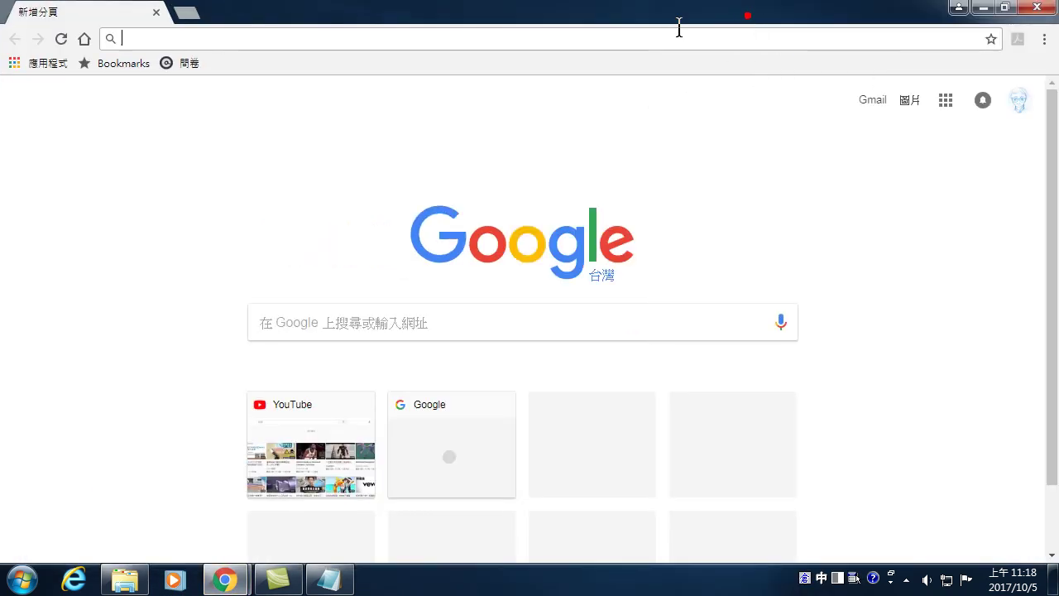
pyautogui.click(328, 31)
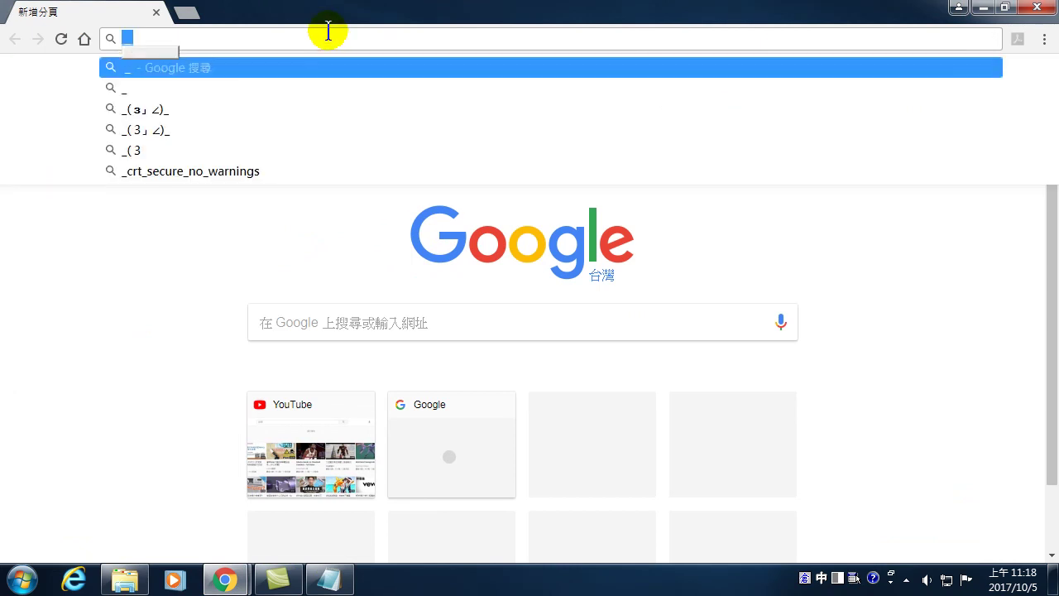
pyautogui.write('www.facebook.com')
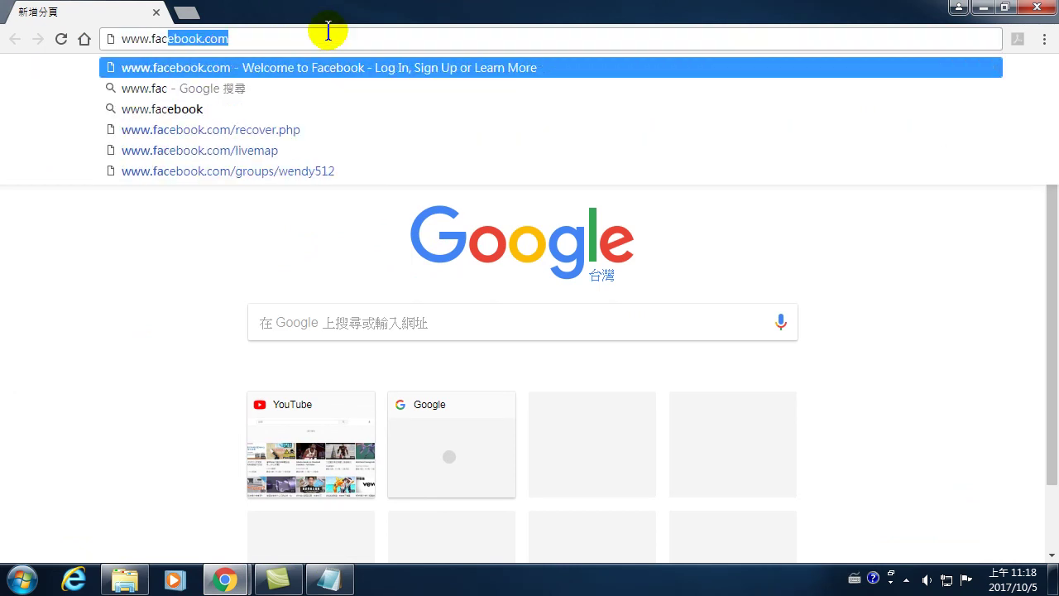
pyautogui.press('Return')
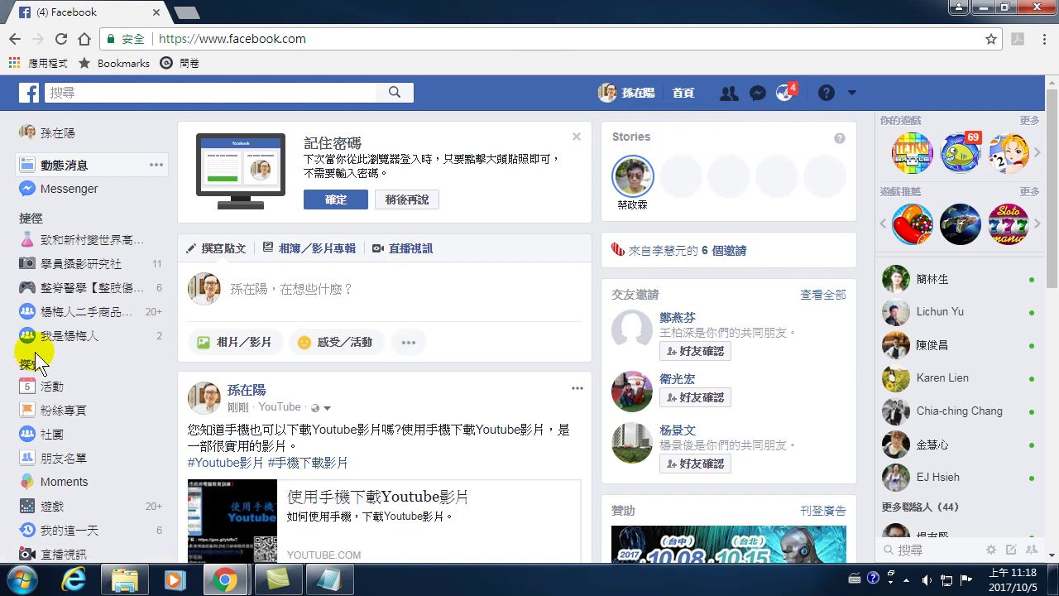
# Step: Go to your profile timeline, scroll to the shared YouTube post and give it a 讚 like
pyautogui.click(636, 96)
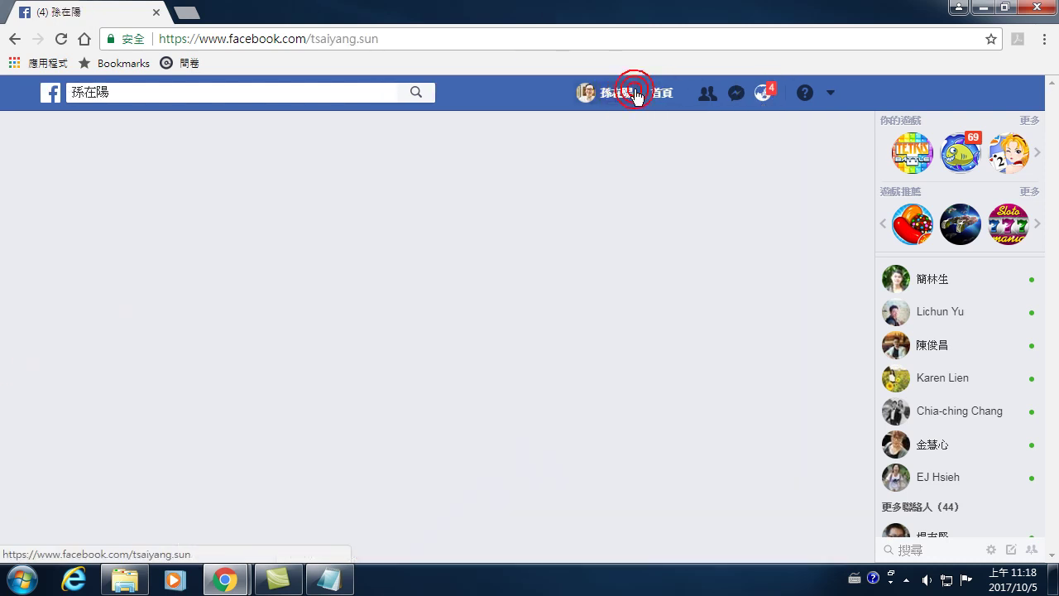
pyautogui.scroll(-3, 417, 453)
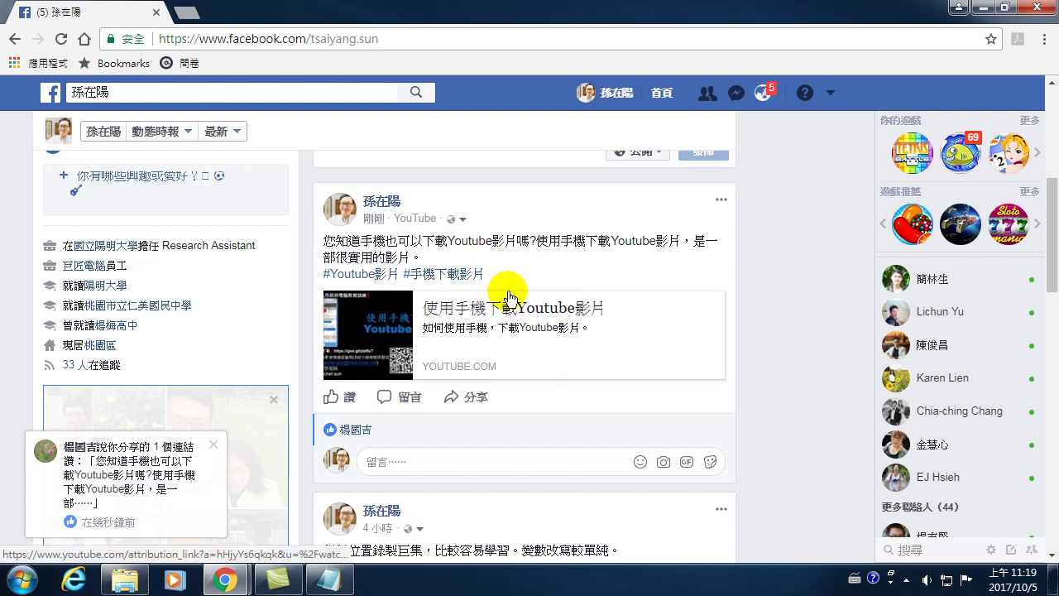
pyautogui.moveTo(341, 397)
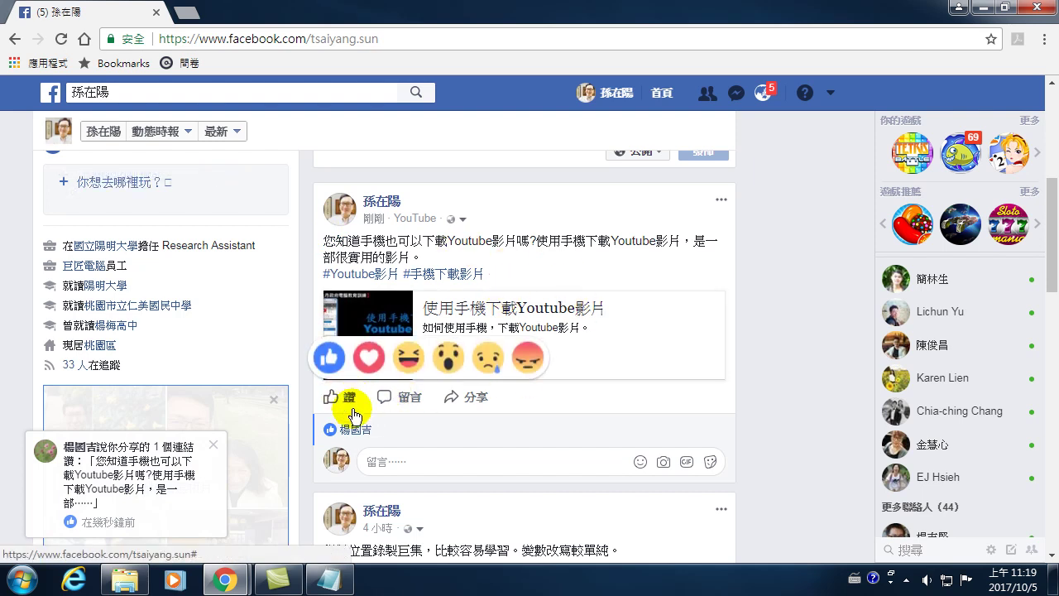
pyautogui.click(334, 396)
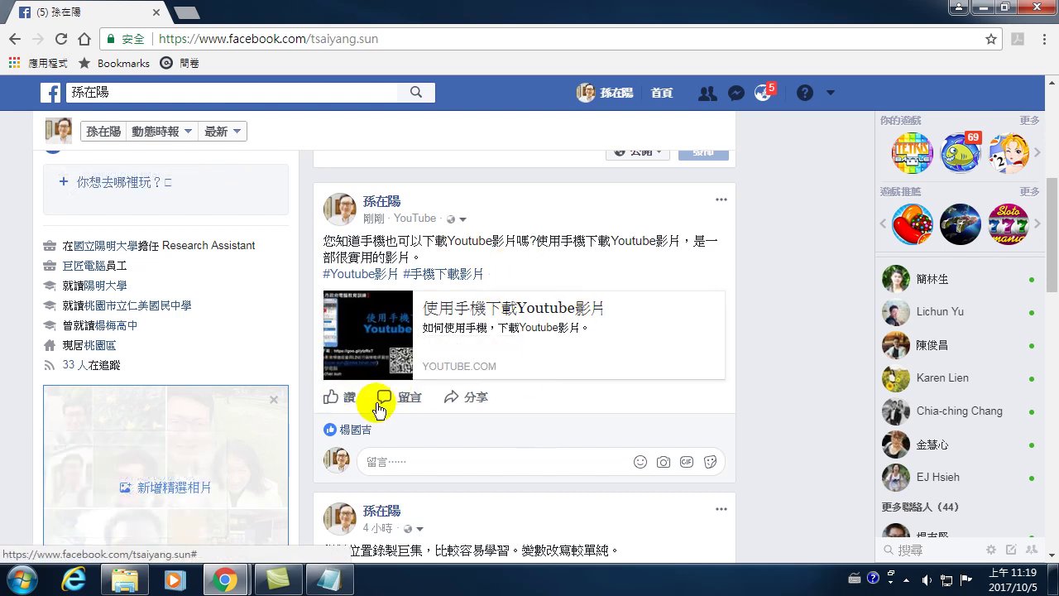
pyautogui.click(337, 397)
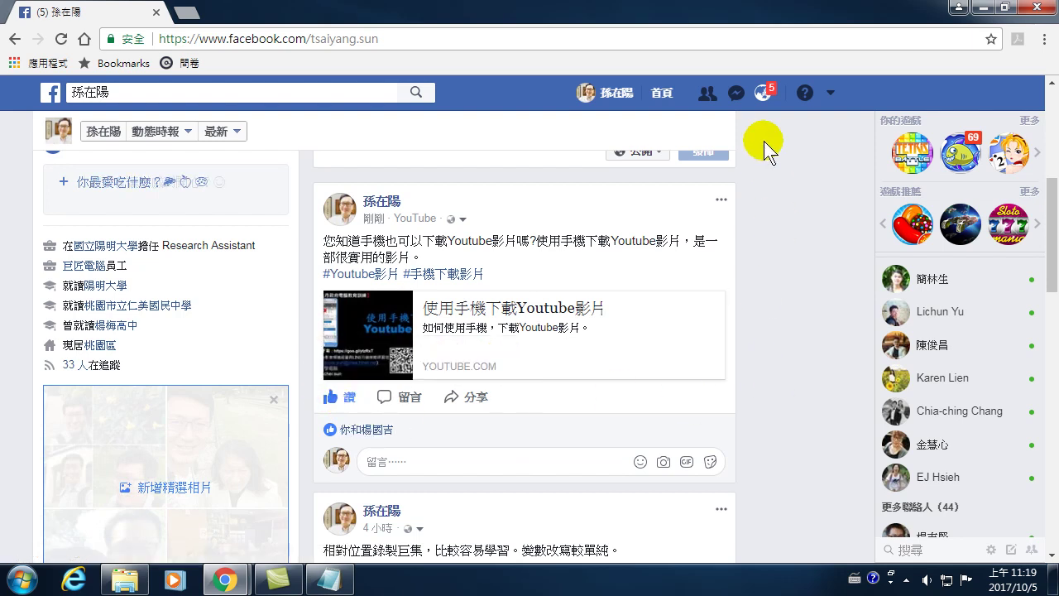
# Step: Check the 通知 notifications list twice, then return to the 首頁 news feed
pyautogui.click(764, 97)
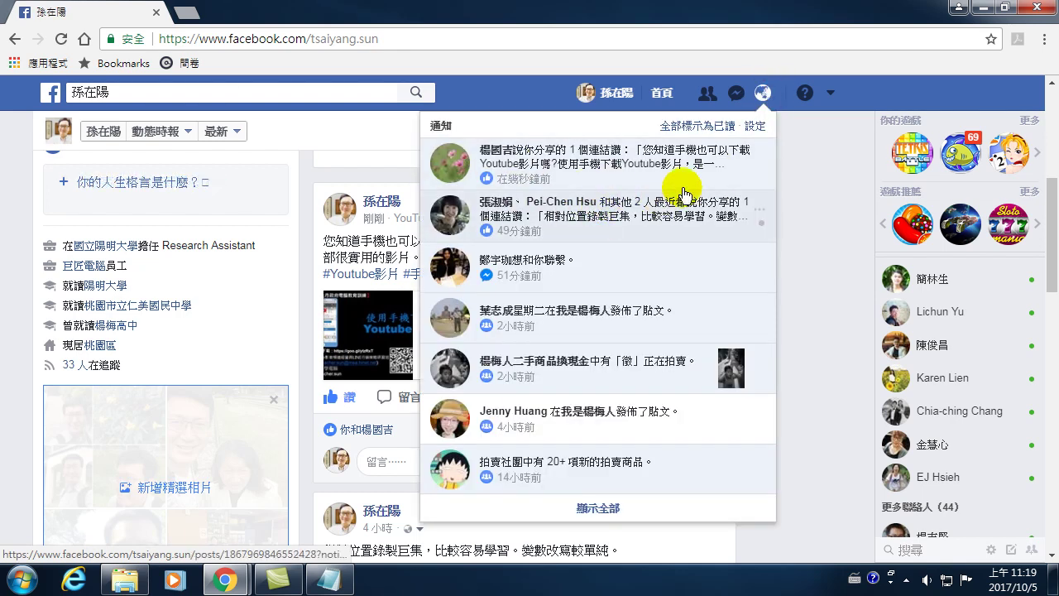
pyautogui.click(826, 177)
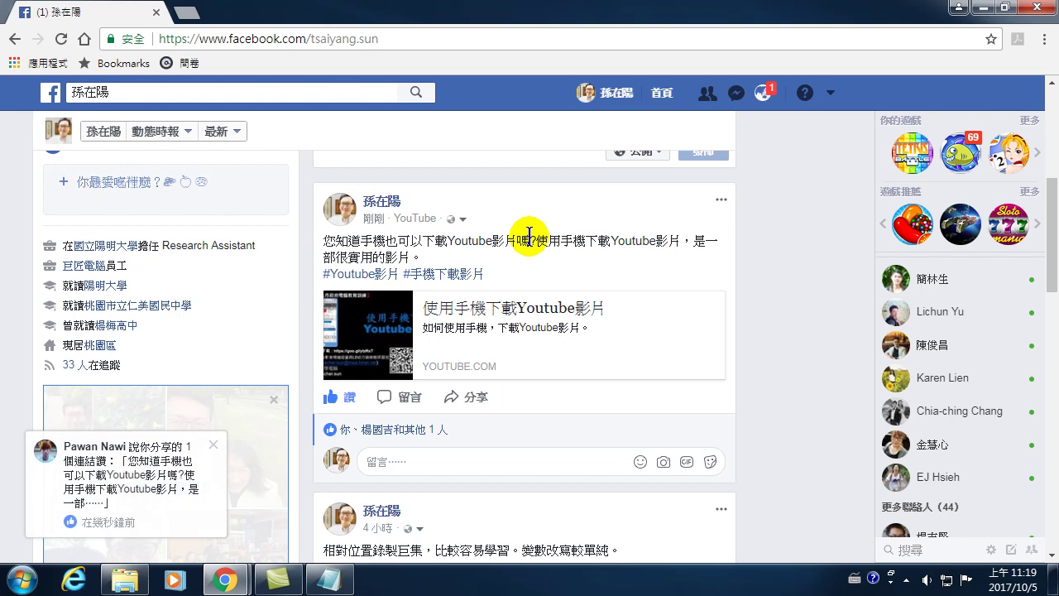
pyautogui.click(765, 97)
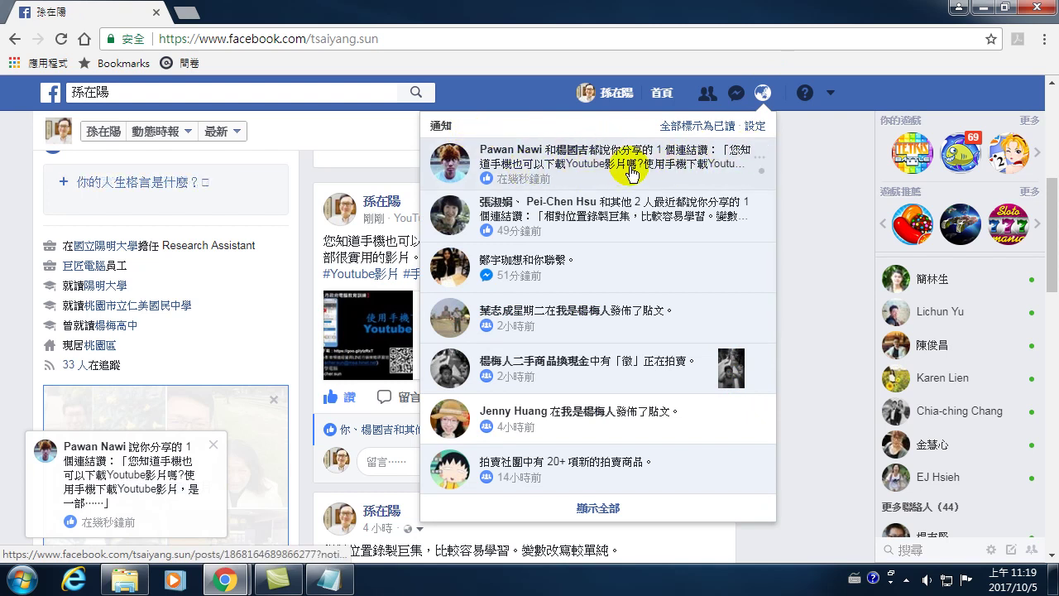
pyautogui.click(836, 208)
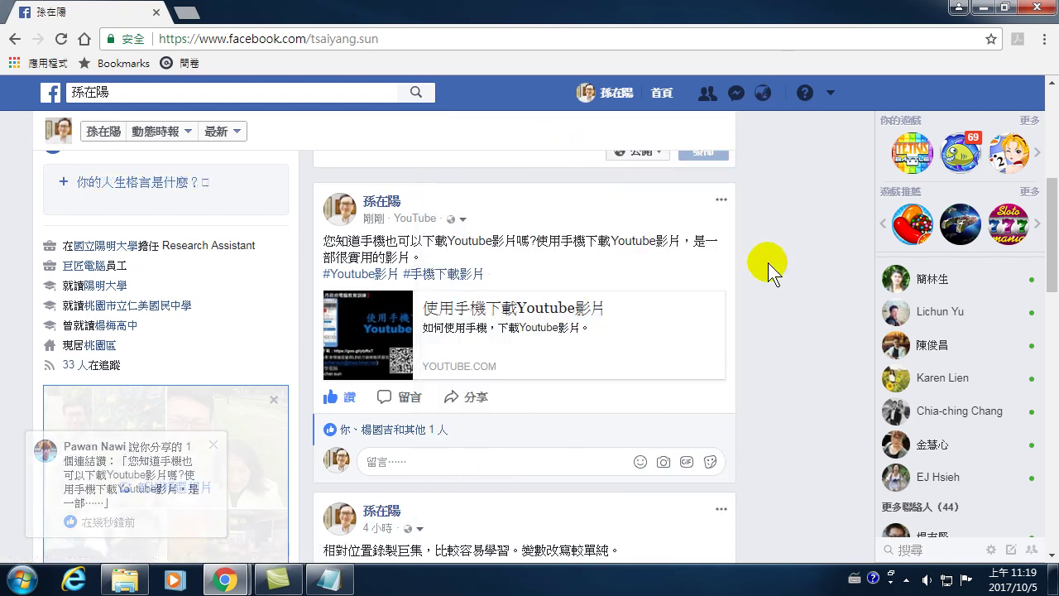
pyautogui.scroll(5, 652, 322)
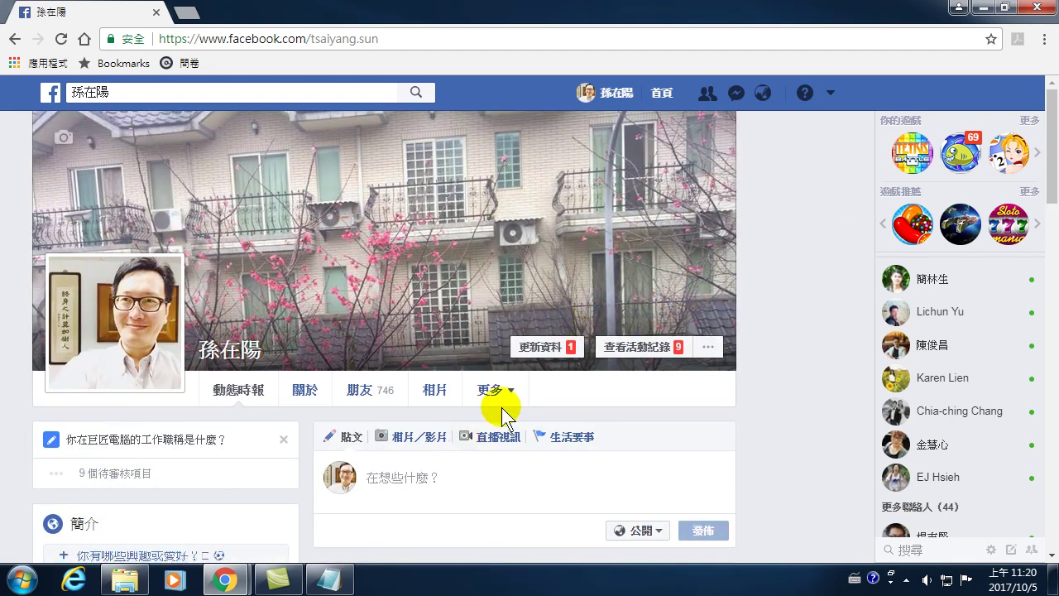
pyautogui.click(662, 94)
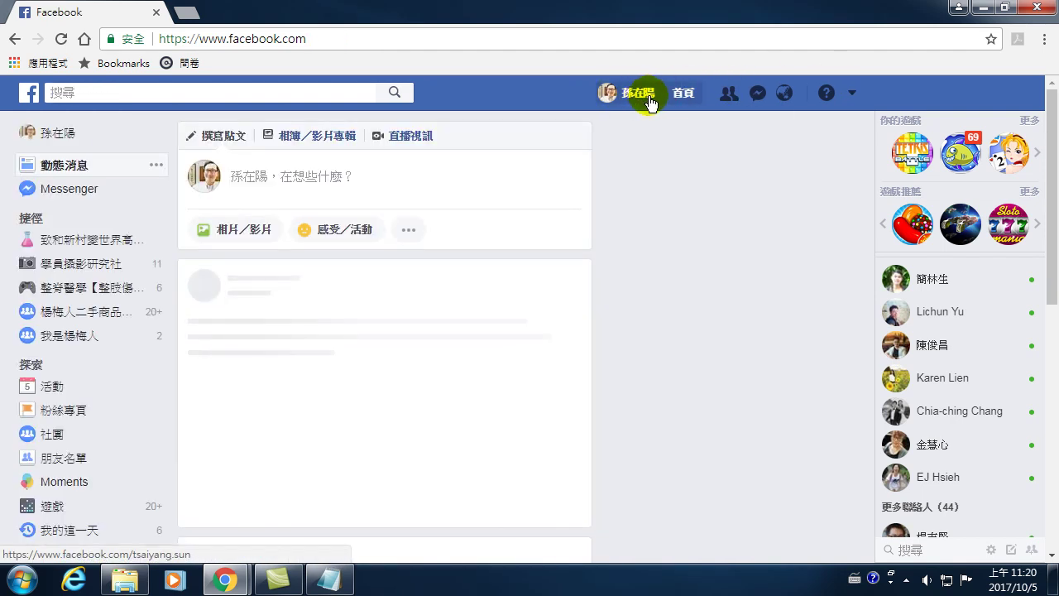